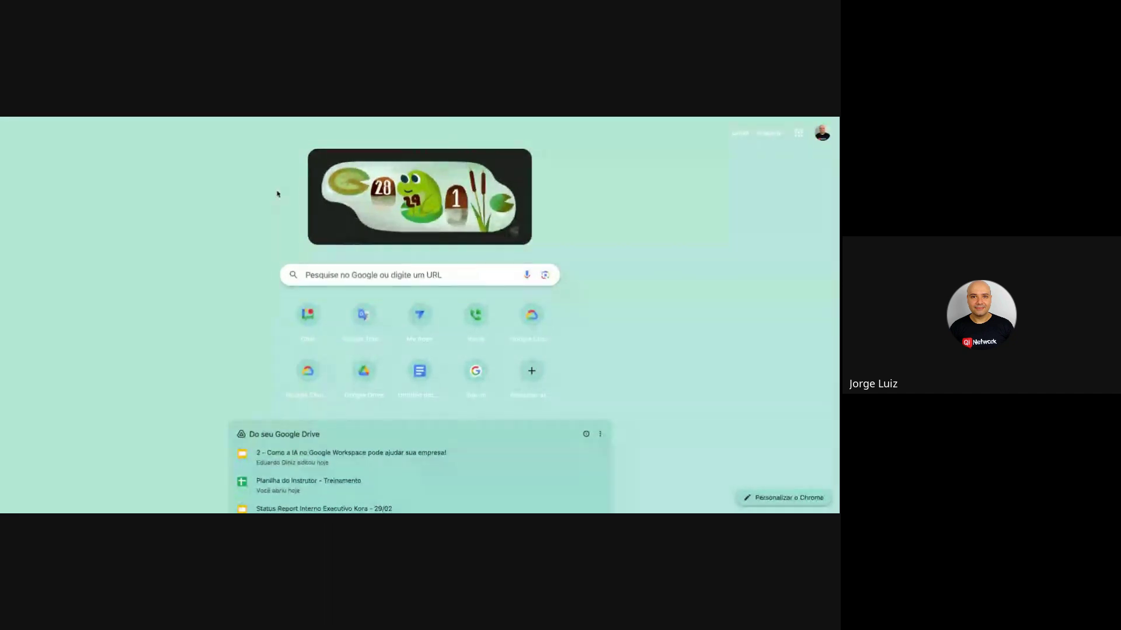
In the new untitled spreadsheet, enter =GOOGLEFINANCE("usdbrl") in cell A1 to fetch the dollar-to-real exchange rate.
key("ctrl+Tab")
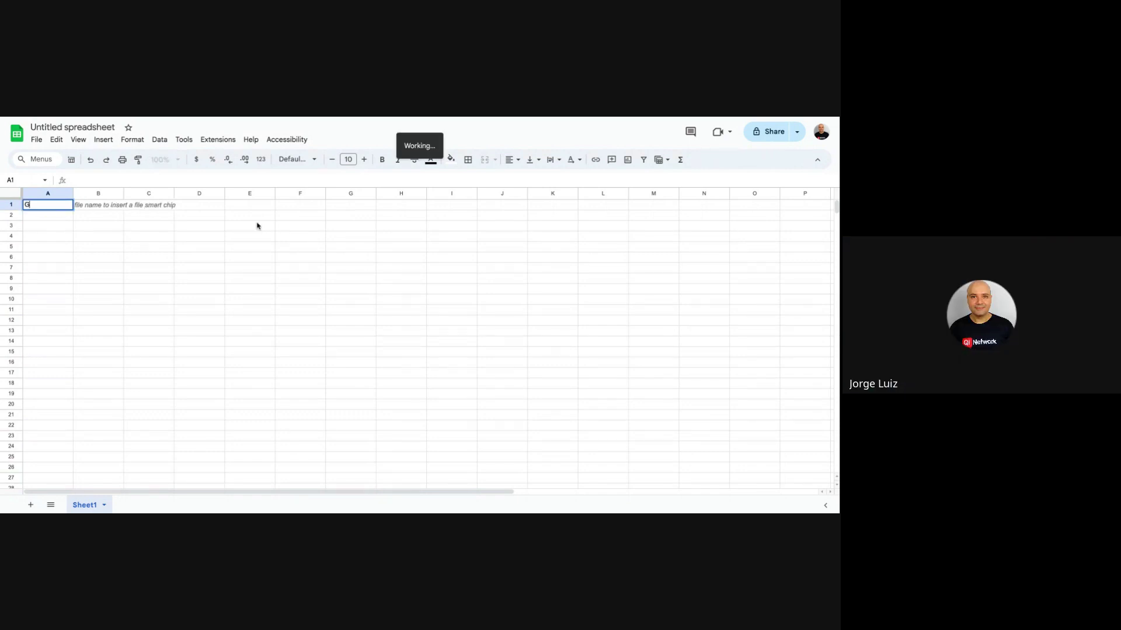
type("-")
type("=google")
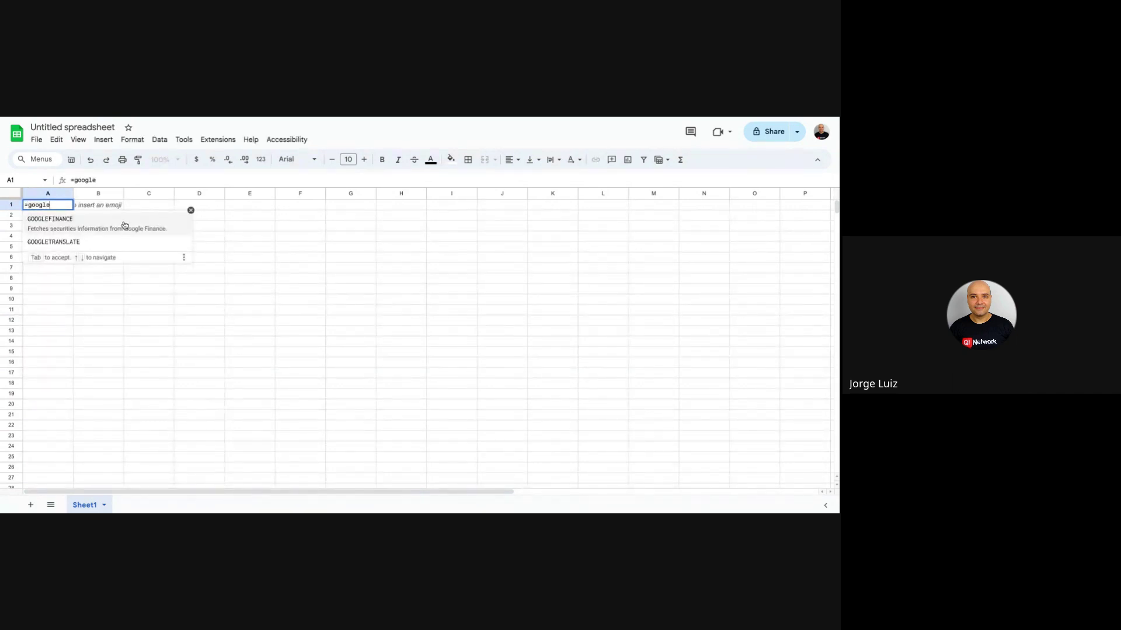
left_click(91, 227)
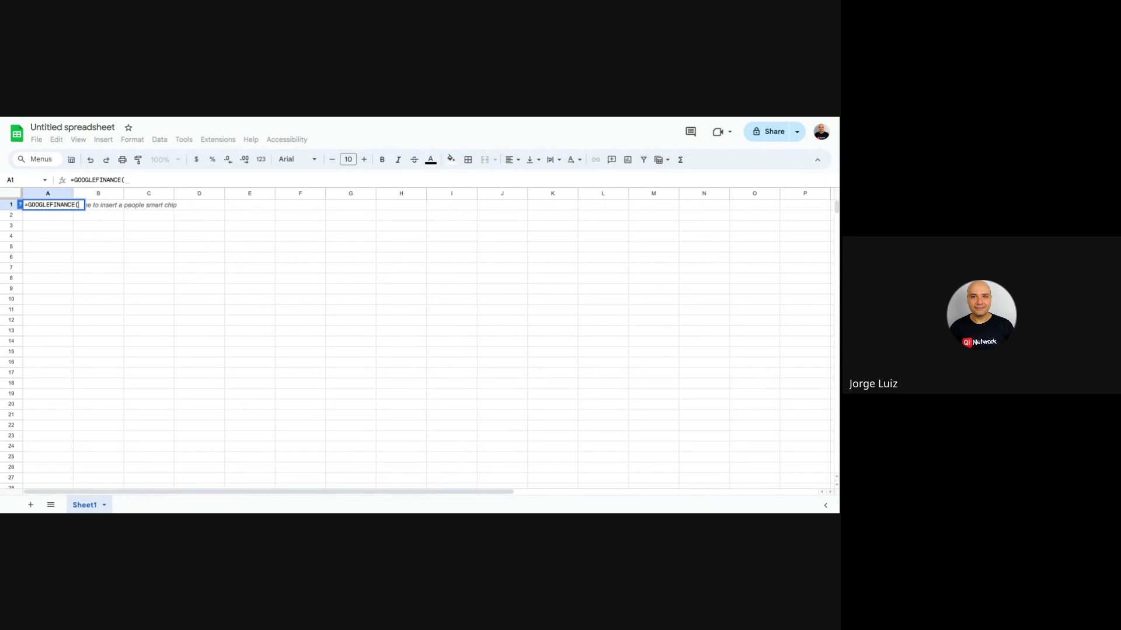
type("\"\"")
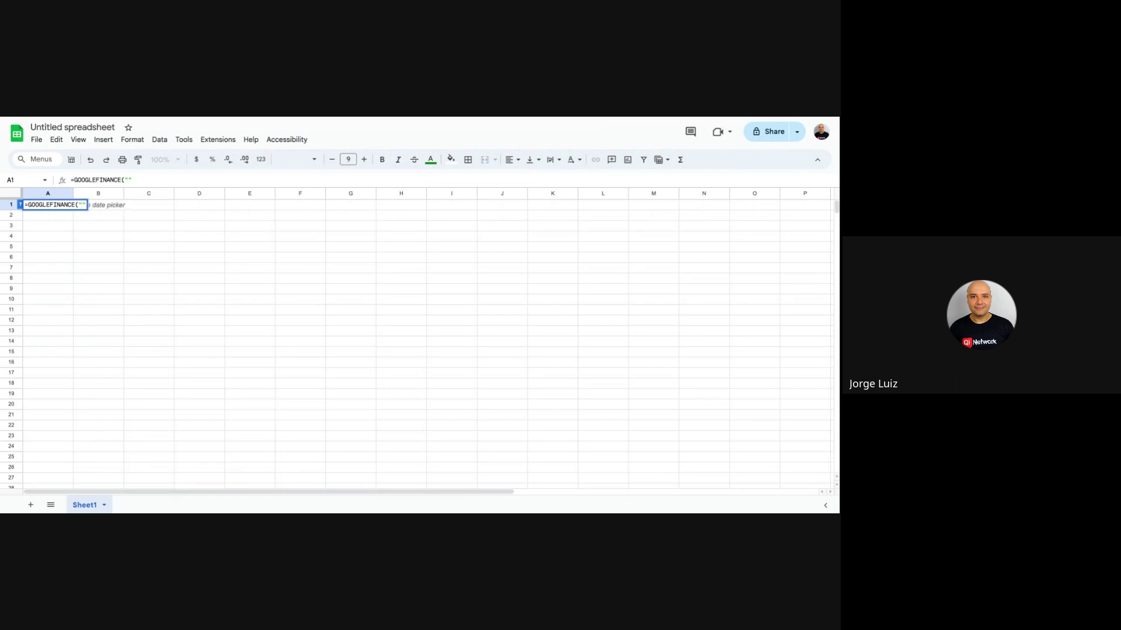
type("us")
type("d")
type("bl")
type("rl")
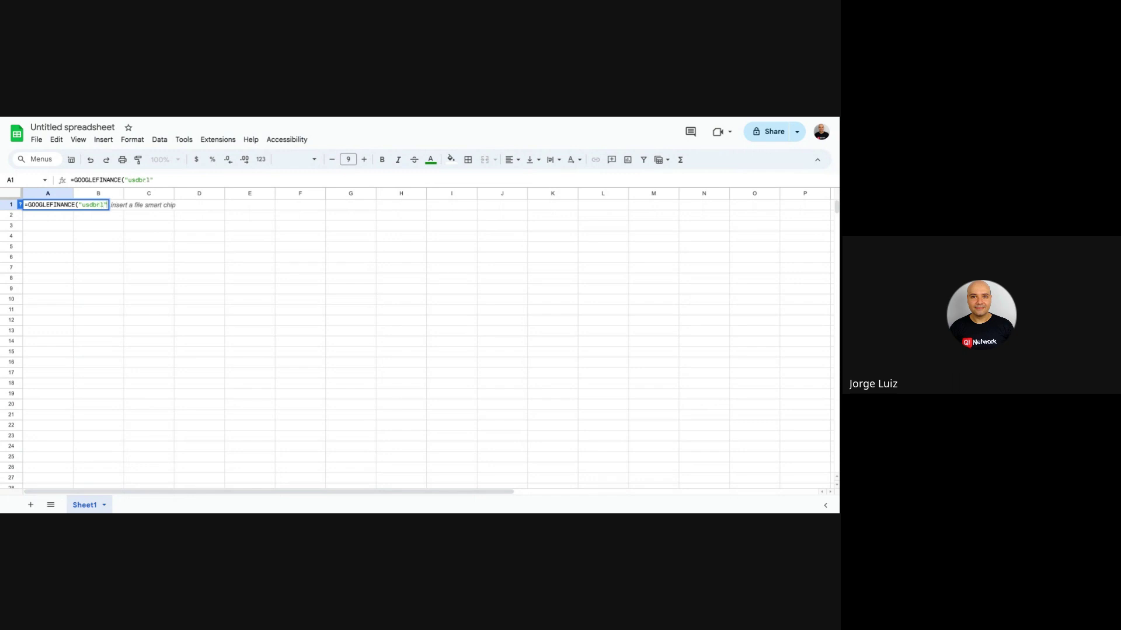
key("Return")
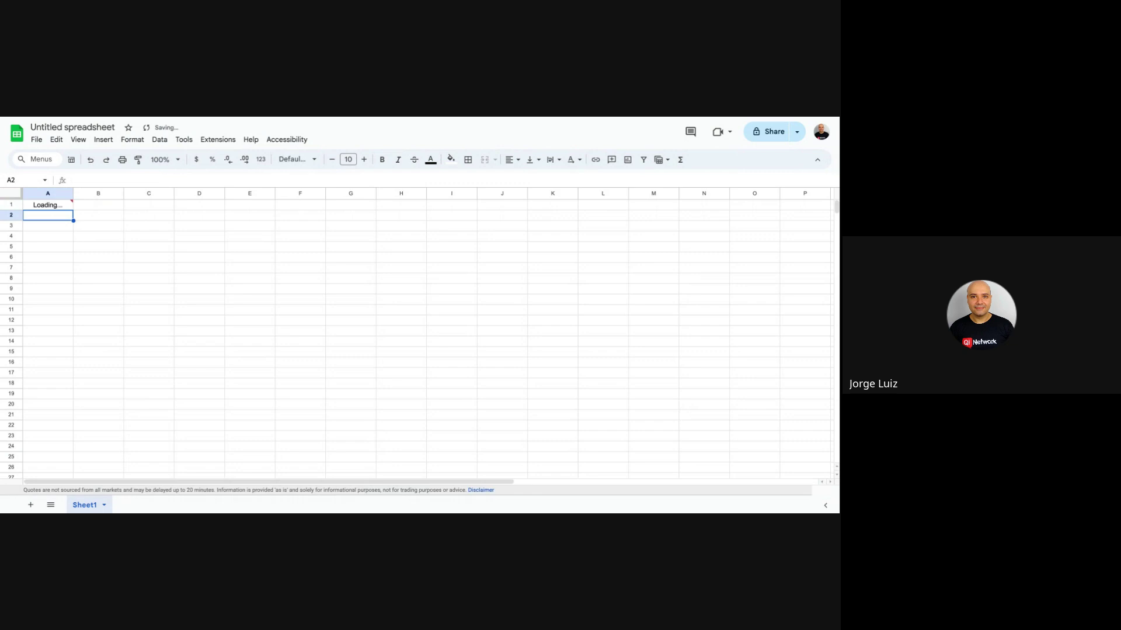
mouse_move(67, 210)
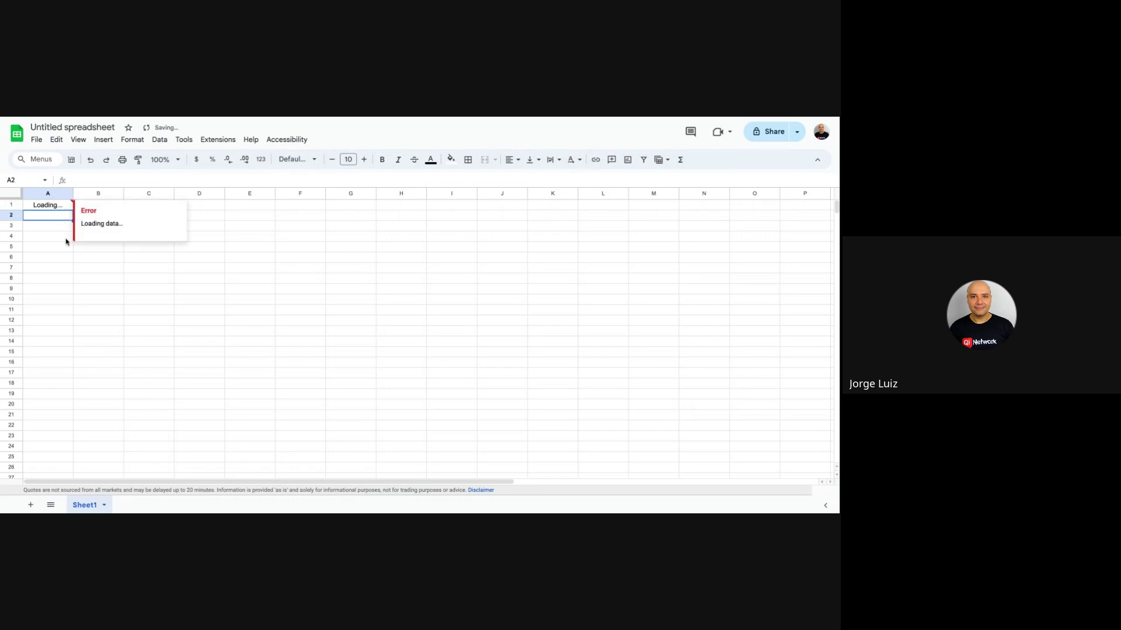
left_click(70, 207)
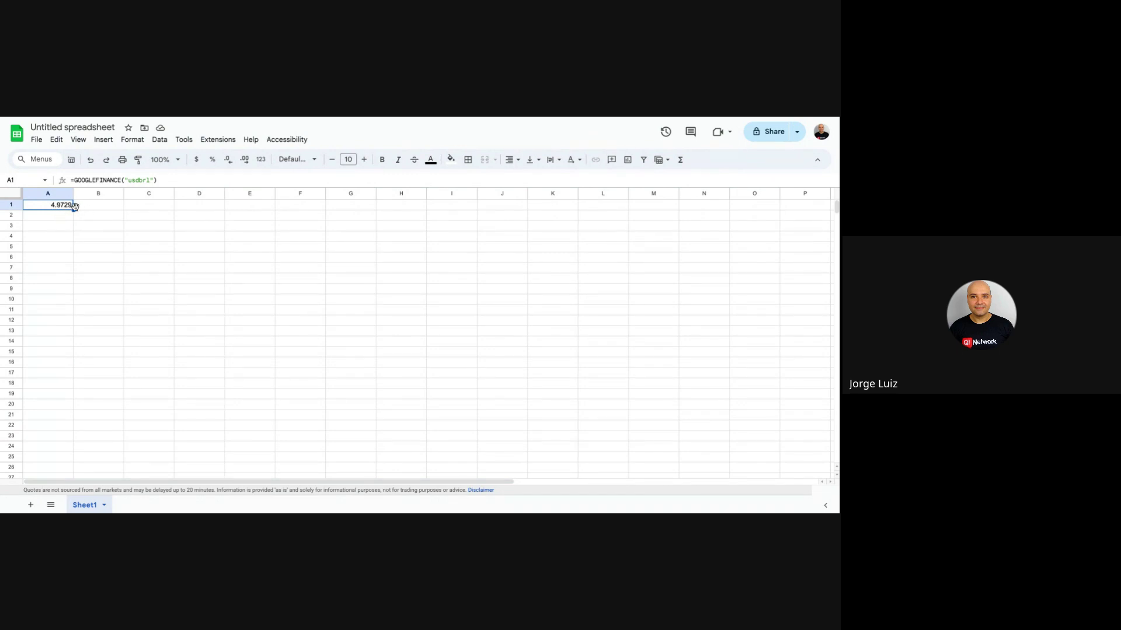
Copy the exchange rate formula from cell A1 into cell B1.
left_click(94, 207)
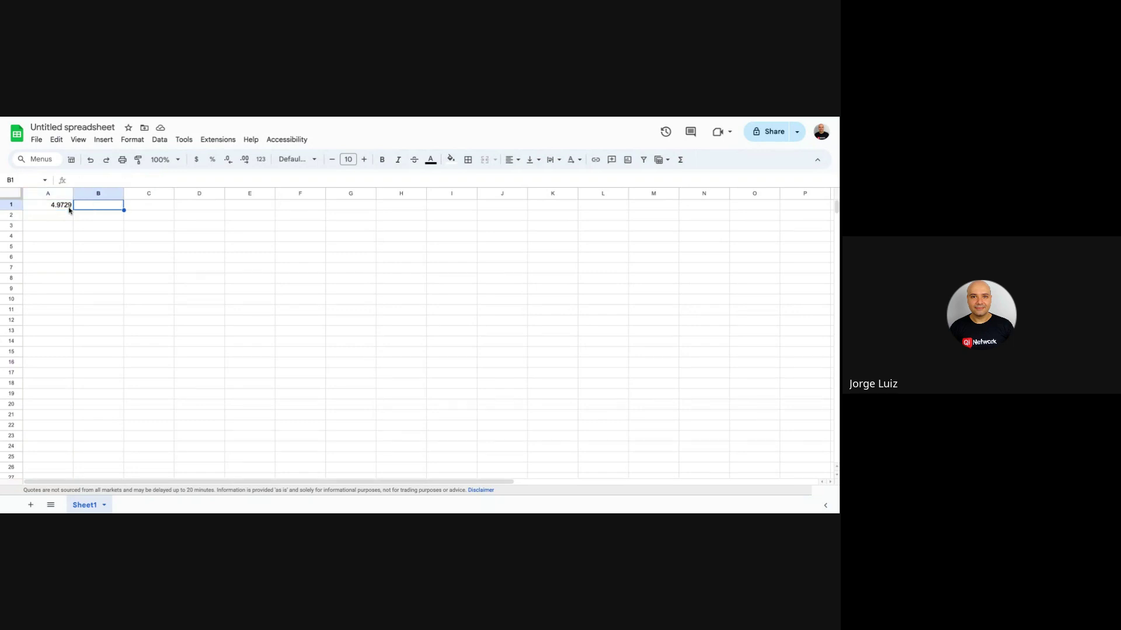
left_click(69, 207)
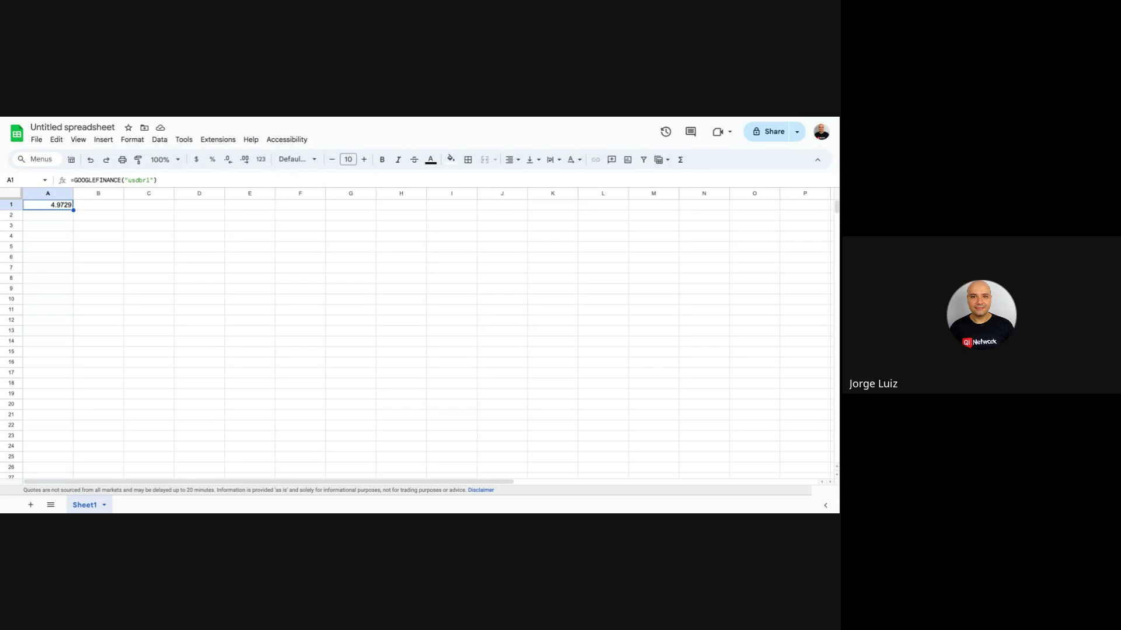
key("Right")
left_click(65, 209)
key("ctrl+c")
left_click(94, 209)
key("ctrl+v")
Edit the formula in B1 to add "close" as the second GOOGLEFINANCE argument after "usdbrl".
double_click(102, 204)
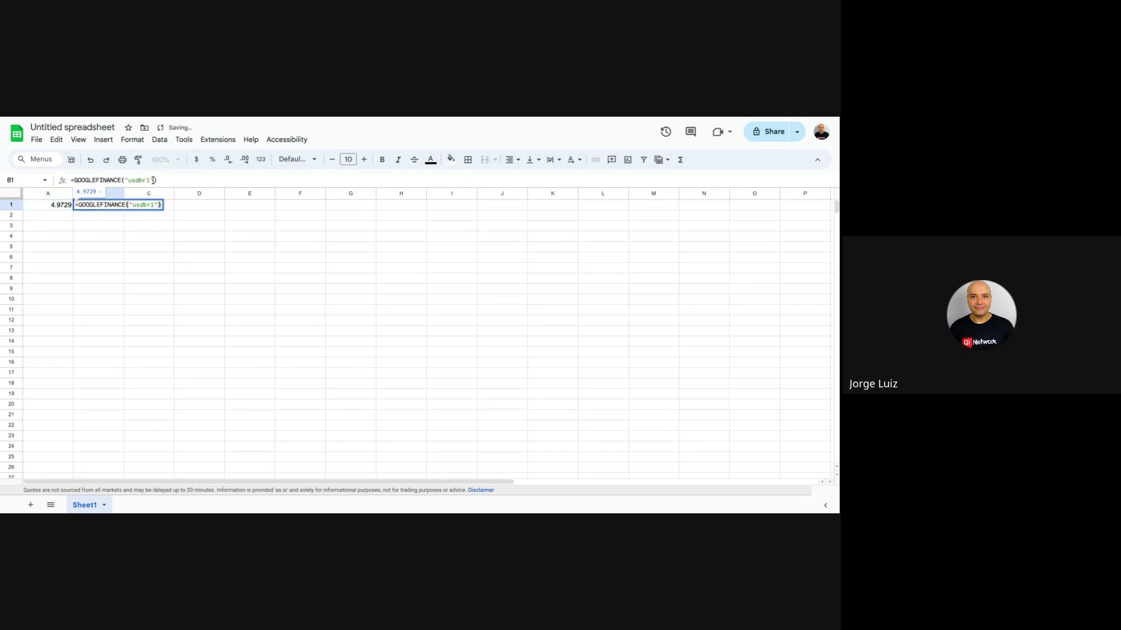
left_click(153, 180)
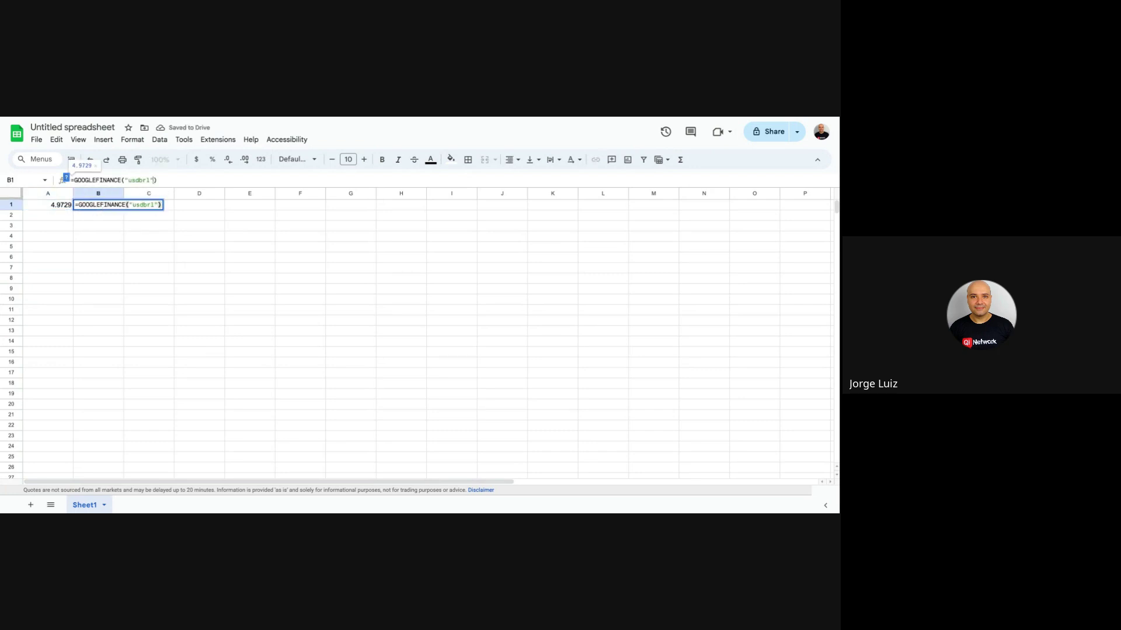
type(";\"")
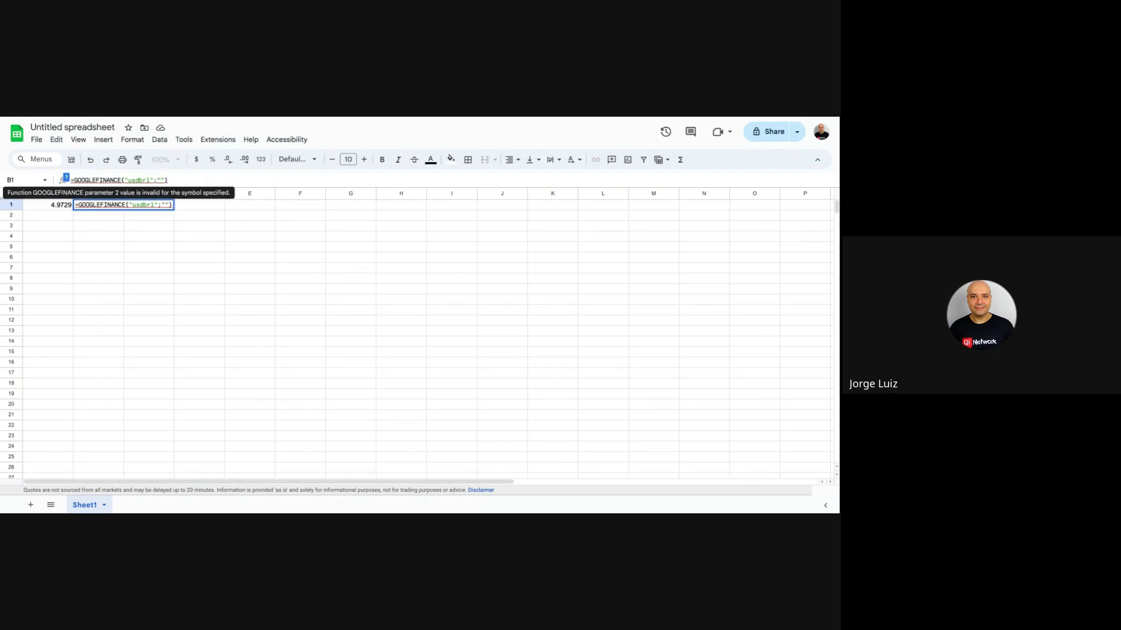
type("clise")
key("BackSpace")
key("BackSpace")
key("BackSpace")
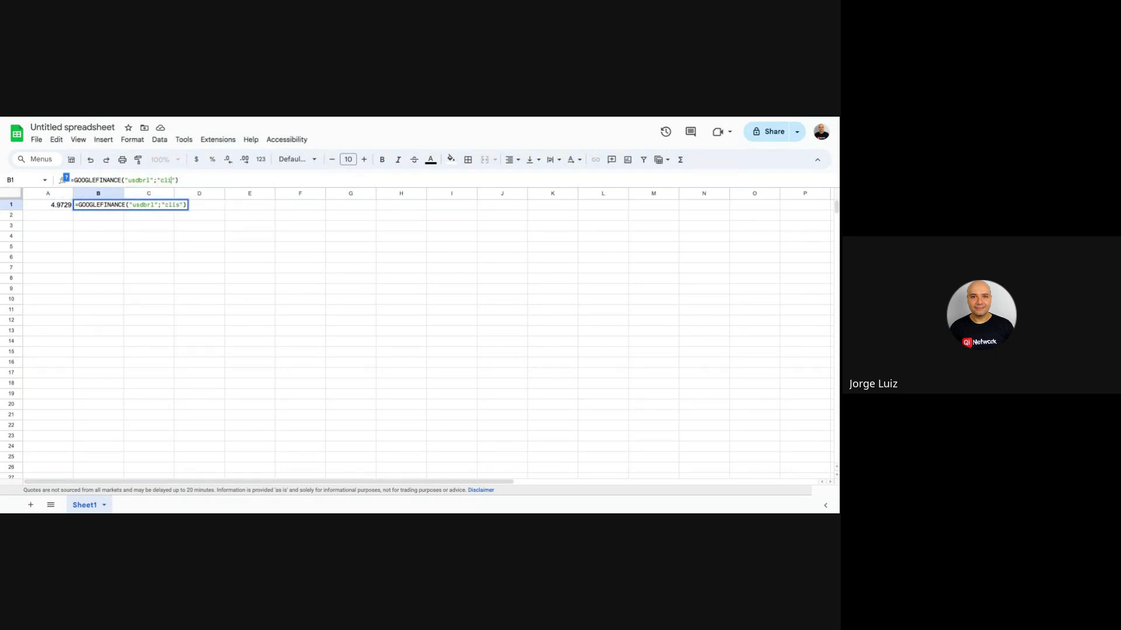
type("ose\"")
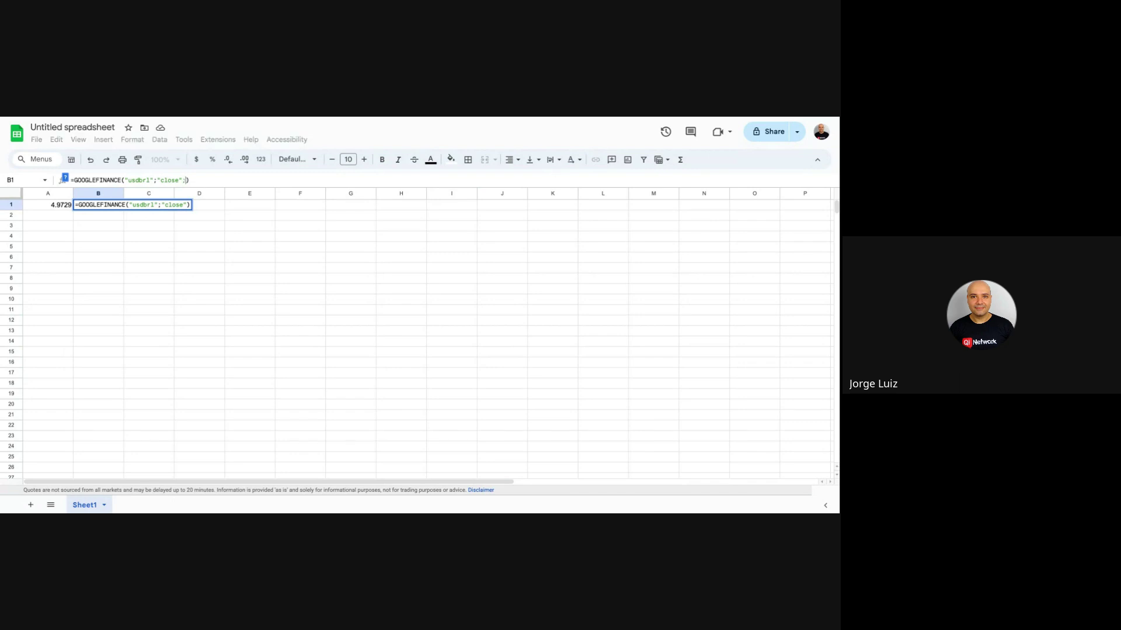
Add DATE(2024;1;1) as the start date argument of the GOOGLEFINANCE formula in B1.
type(";DATE")
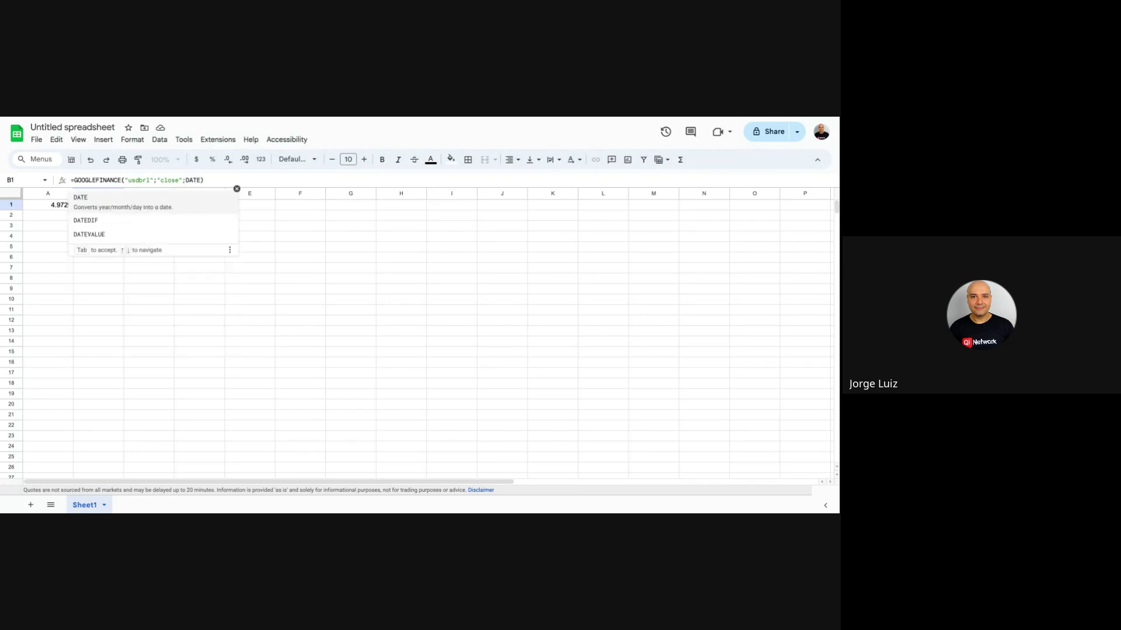
key("Tab")
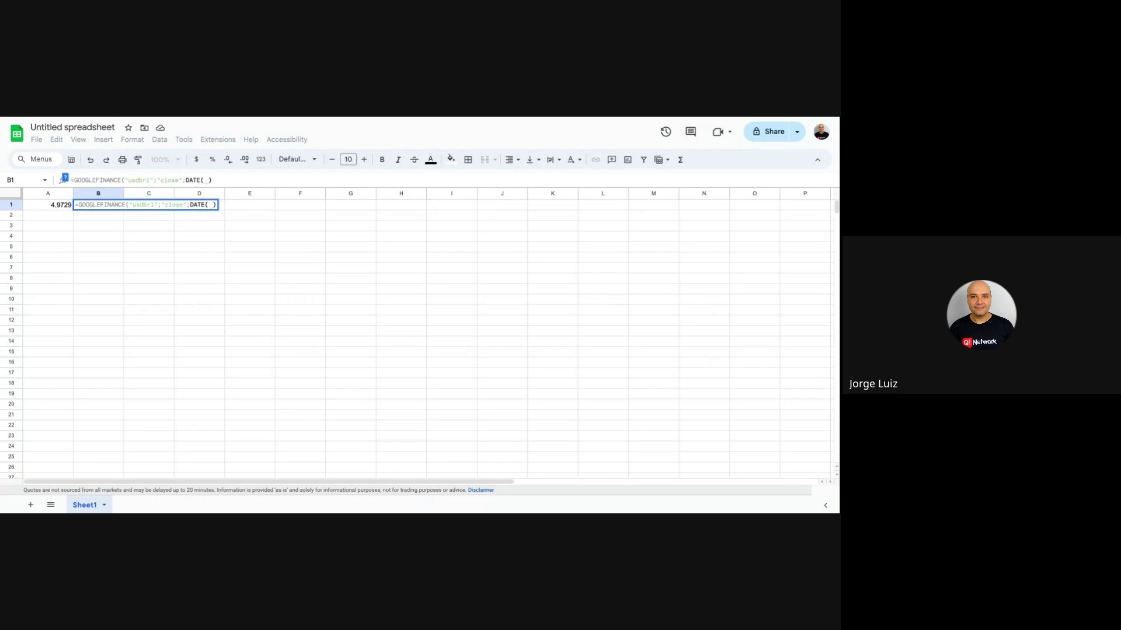
type("2024;1")
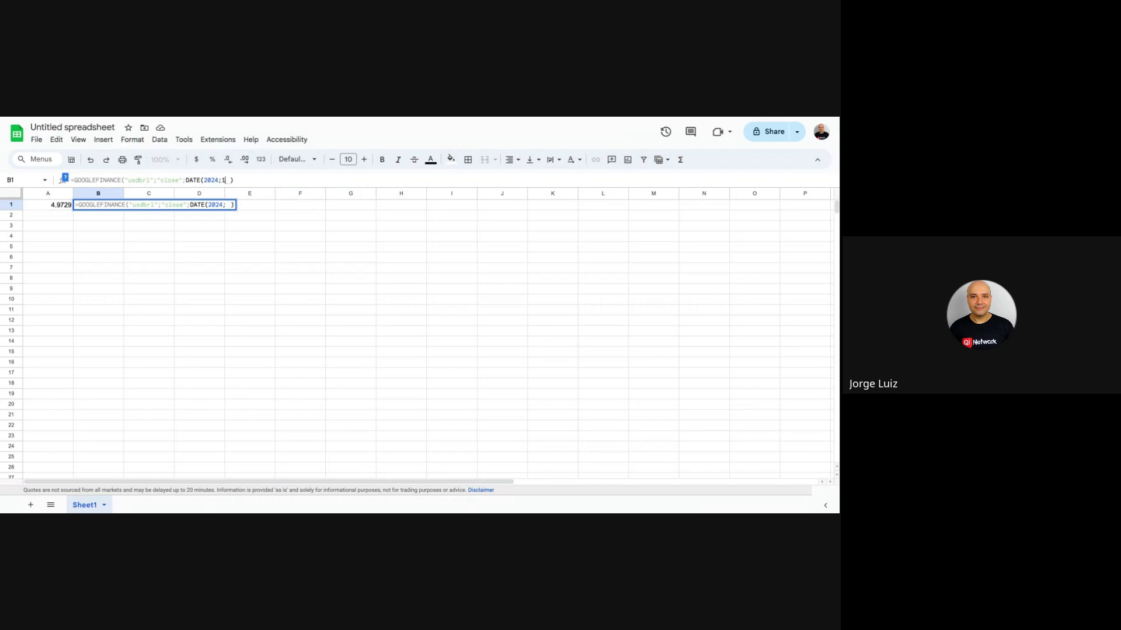
type(";1)")
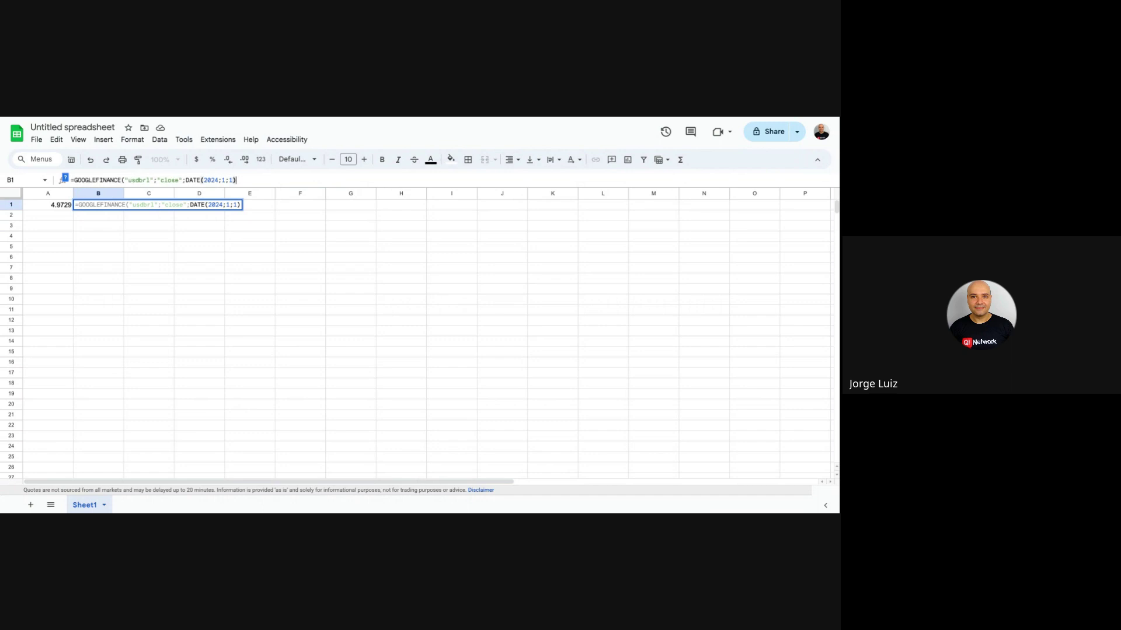
Complete the B1 formula with the end date DATE(2024;12;31) and the interval "DAILY".
type(";DATA")
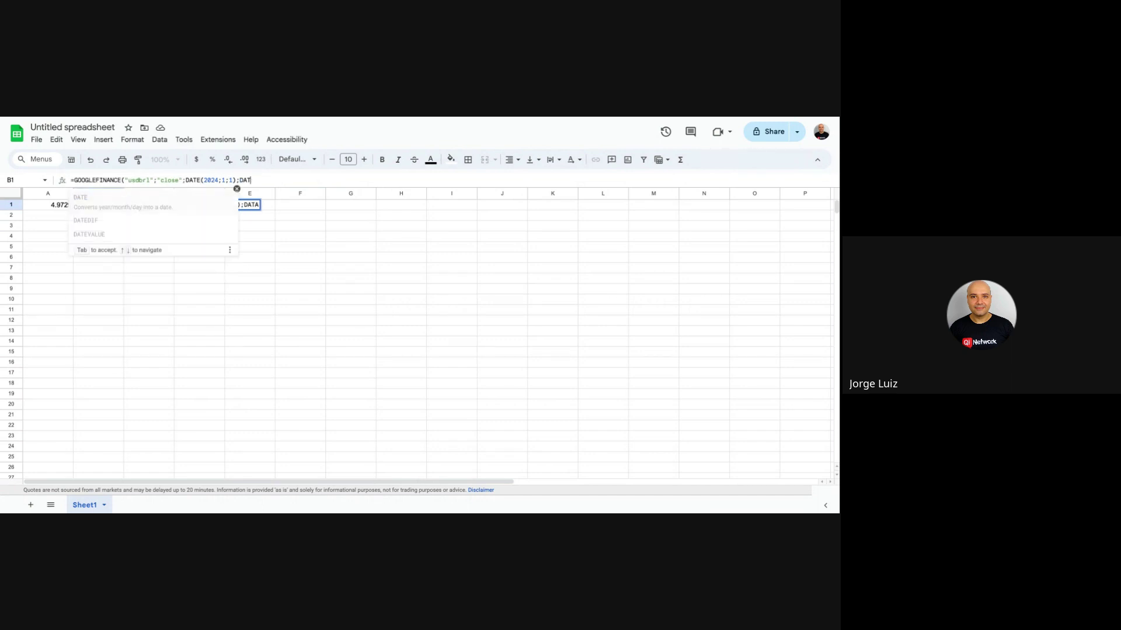
key("BackSpace")
type("E")
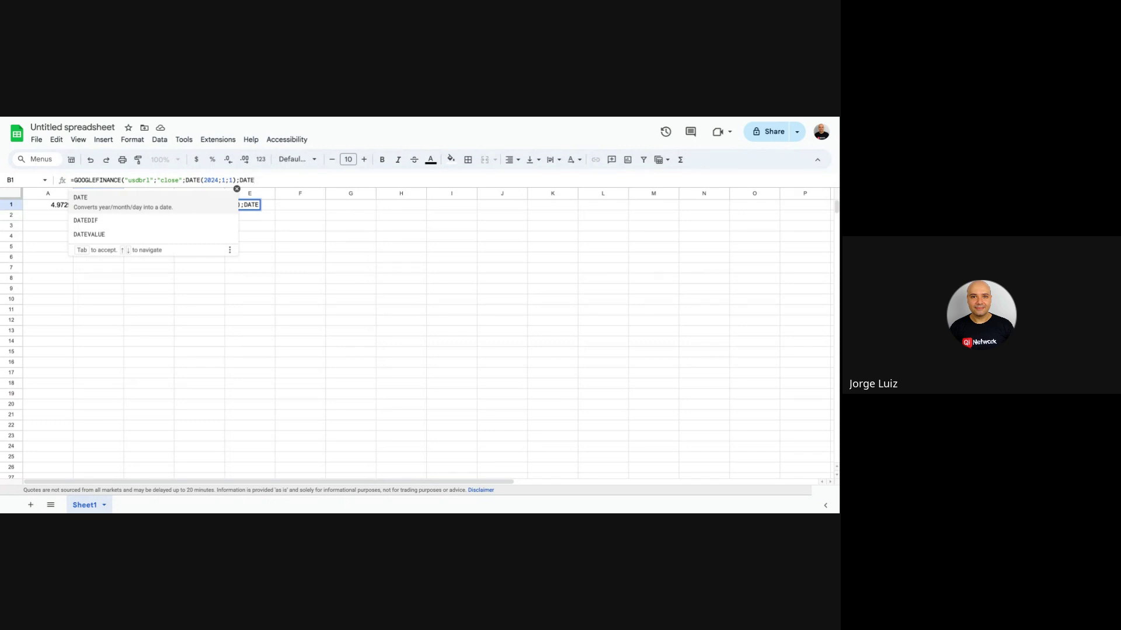
type("(")
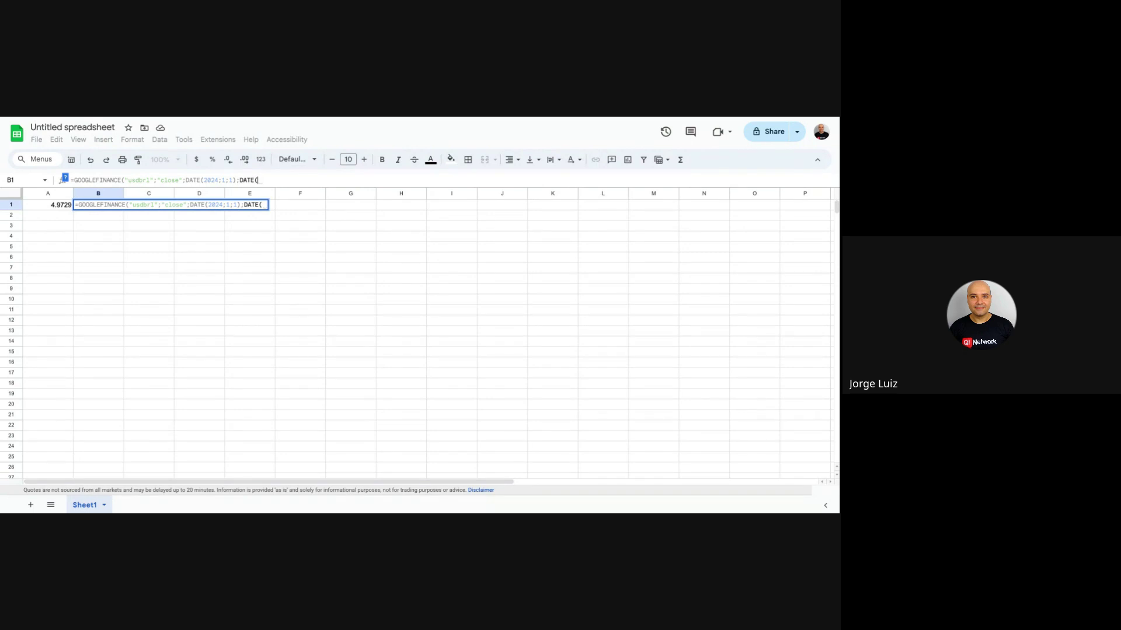
type("2024")
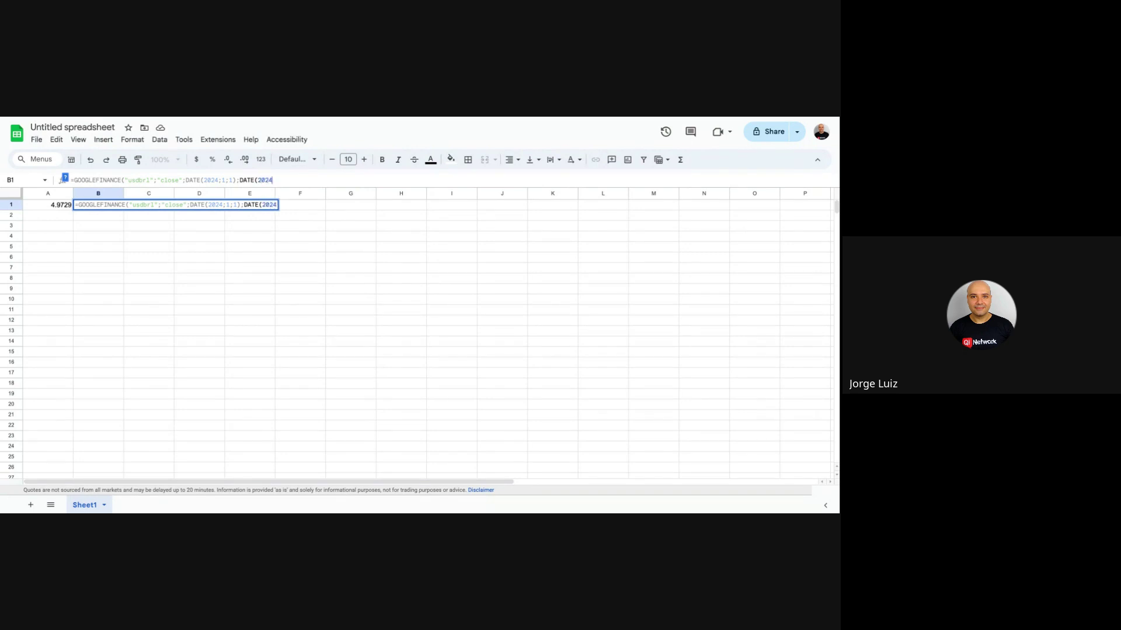
type(";")
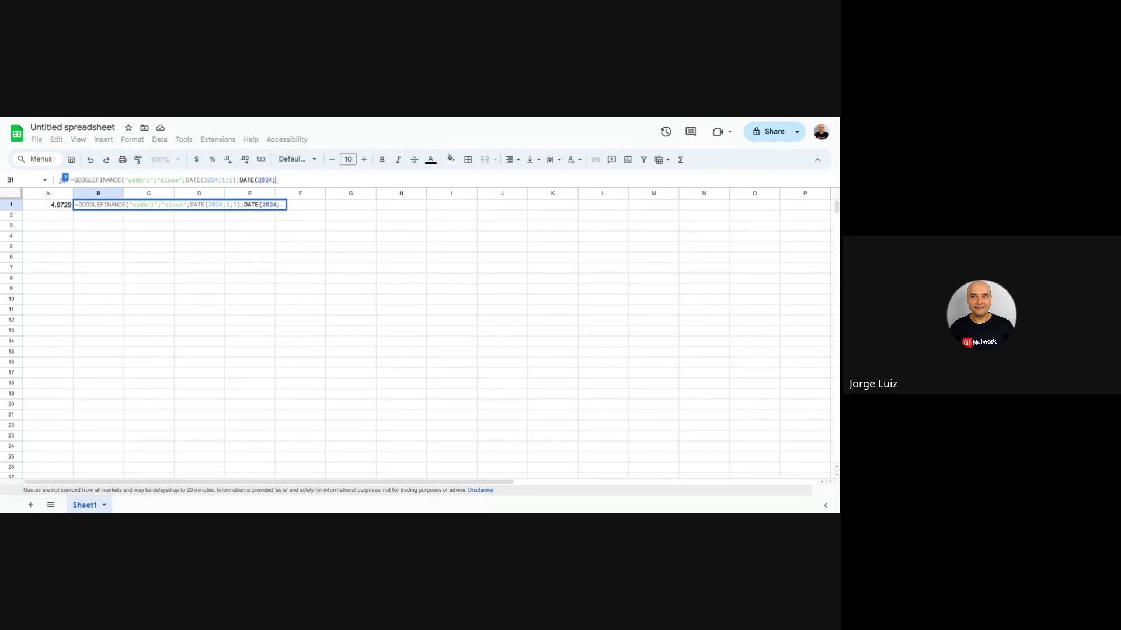
type("12;31")
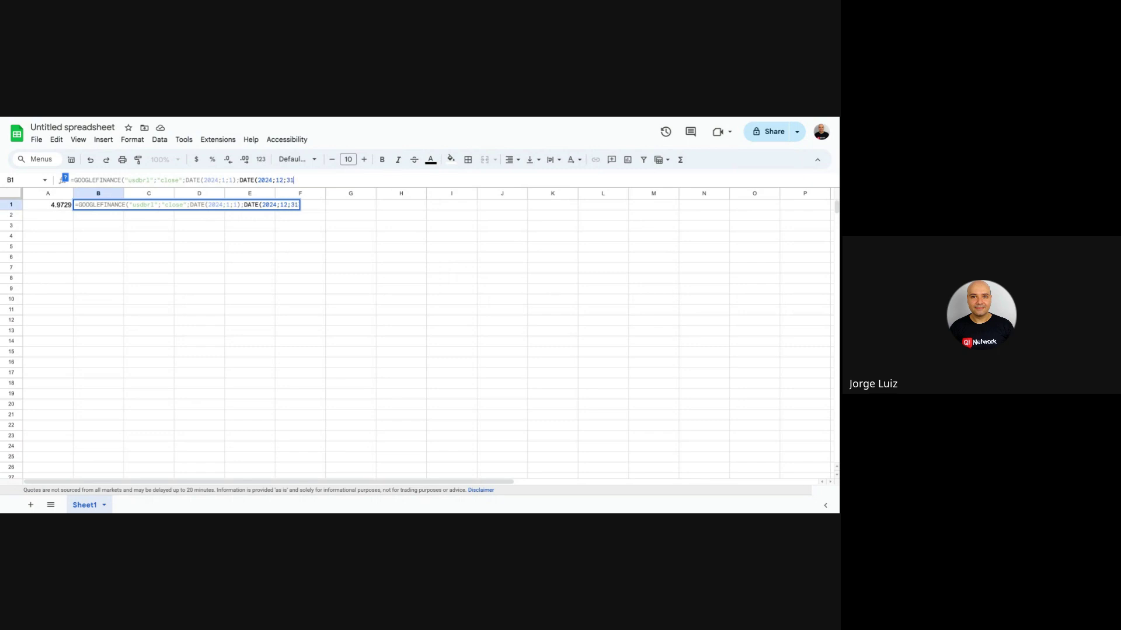
type("))")
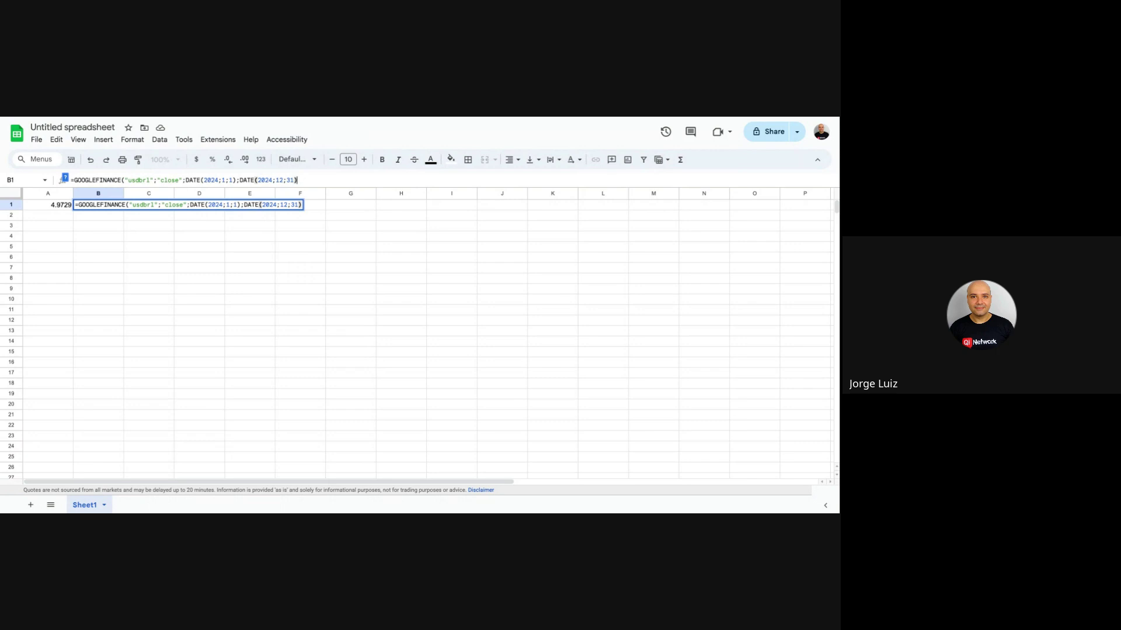
type(";\"DAILY\")")
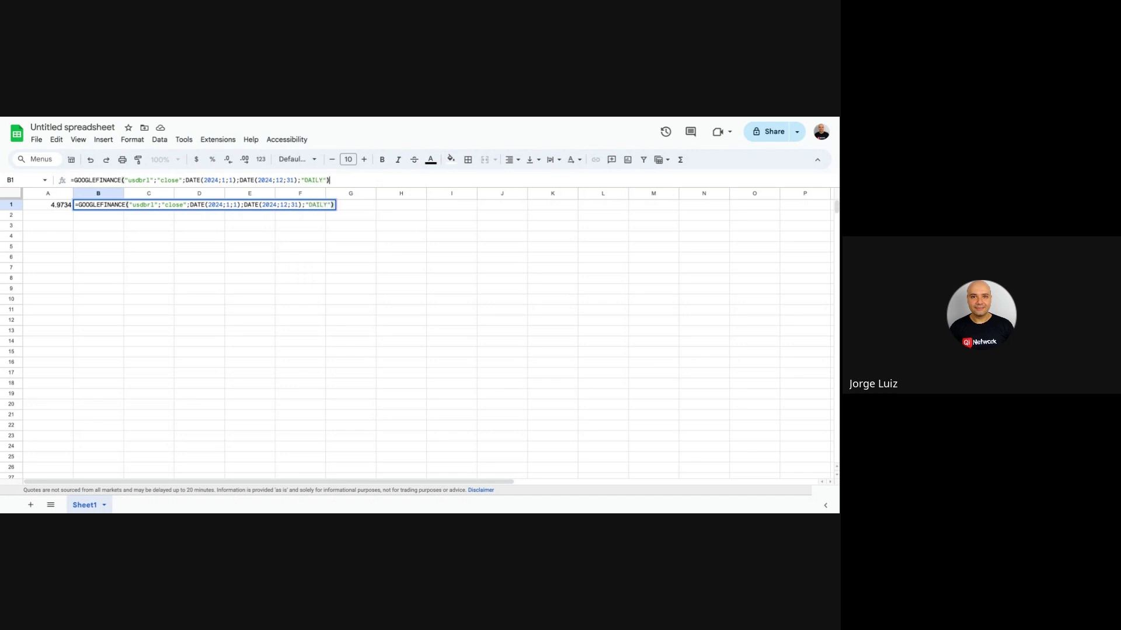
key("Return")
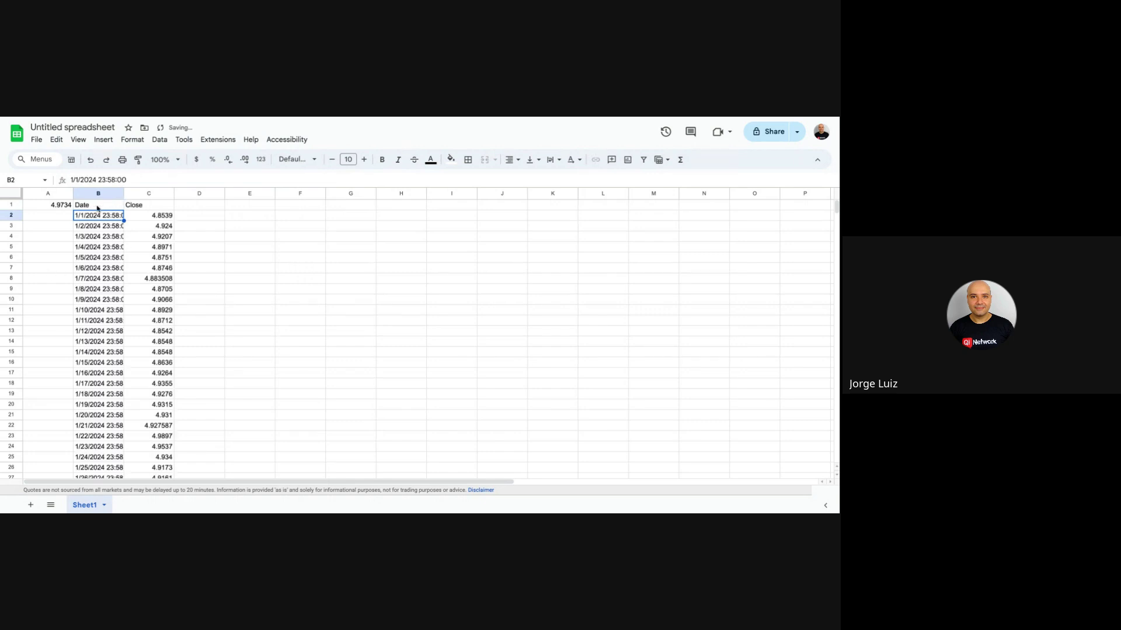
Fit column B's width to its date values and look over the returned dates and closing rates.
left_click(97, 207)
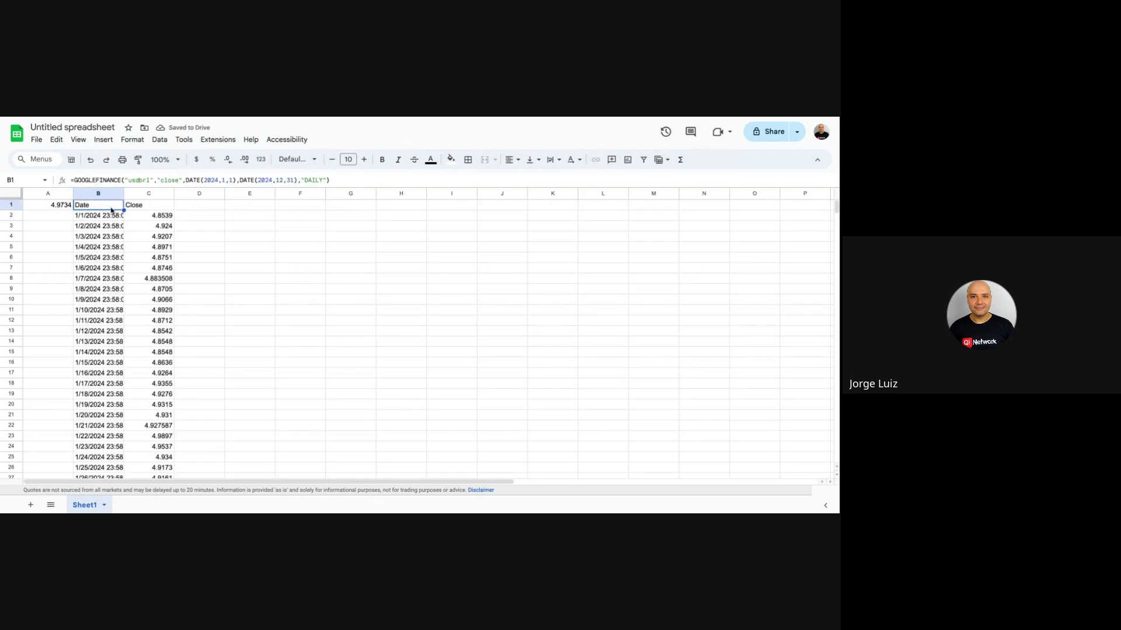
double_click(124, 194)
left_click(169, 217)
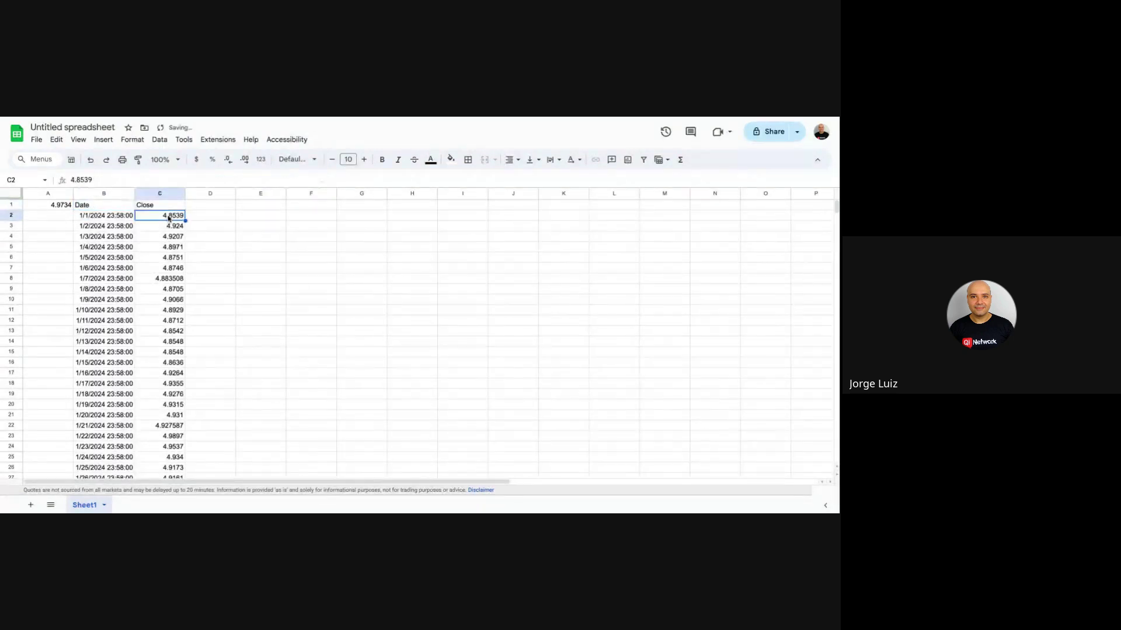
left_click_drag(161, 220, 173, 436)
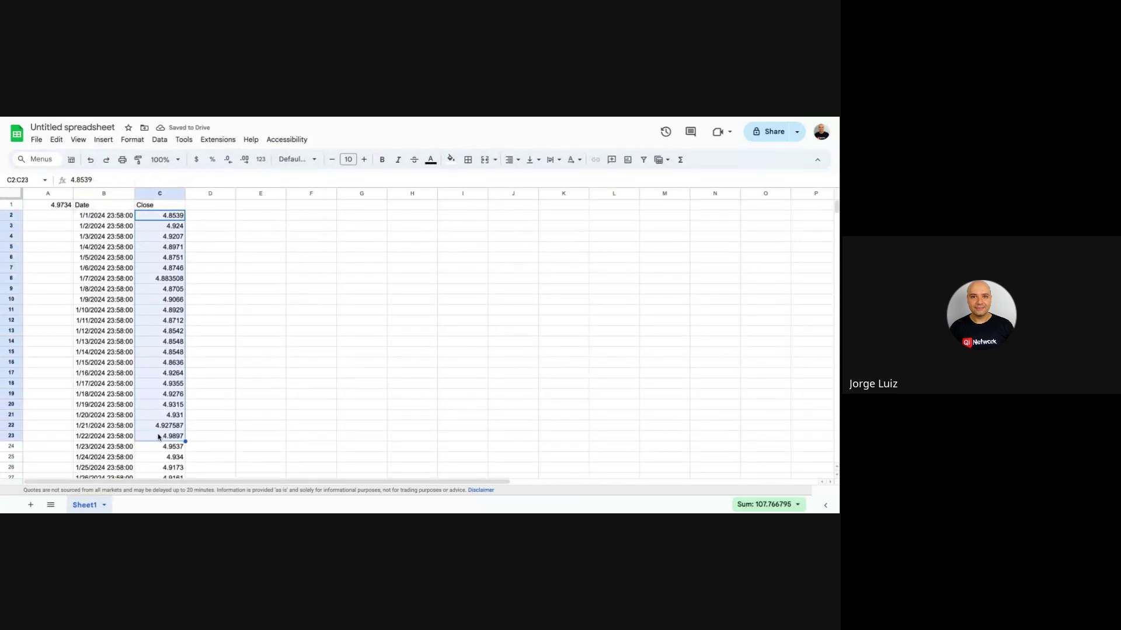
left_click_drag(111, 216, 180, 459)
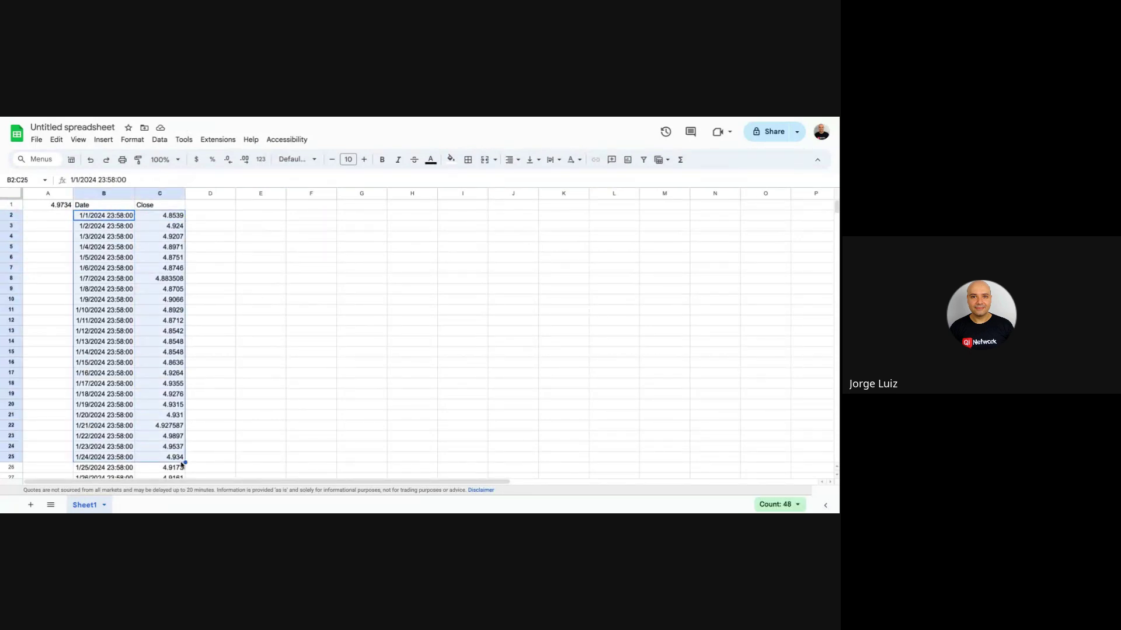
left_click(193, 206)
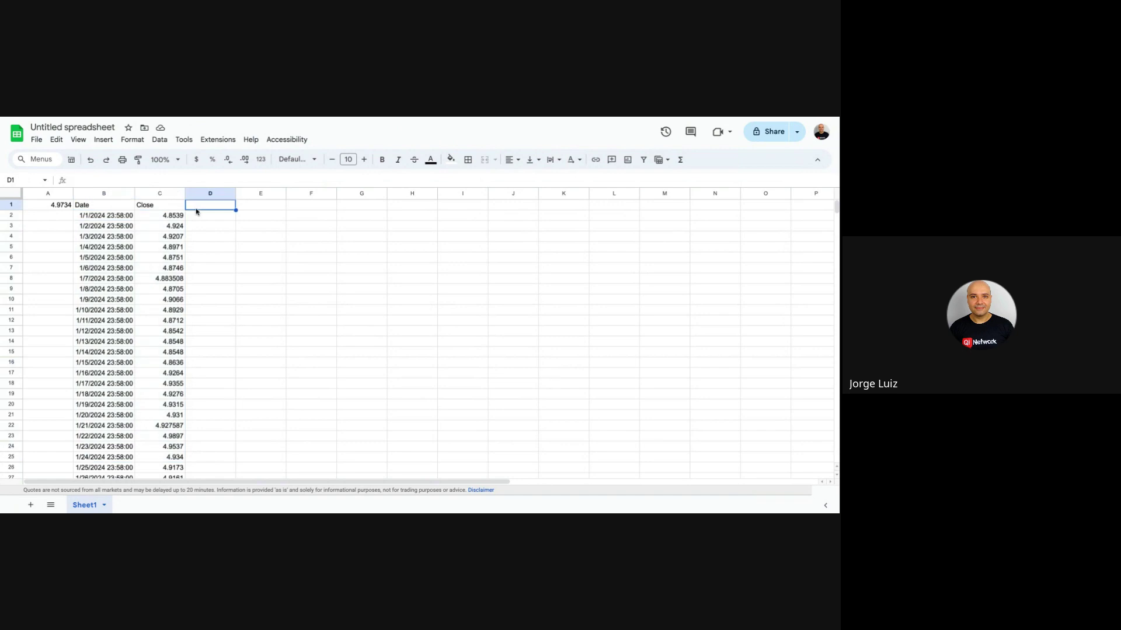
Review the GOOGLEFINANCE formula in B1 and the returned Date and Close columns down to their last rows.
left_click(176, 209)
key("Left")
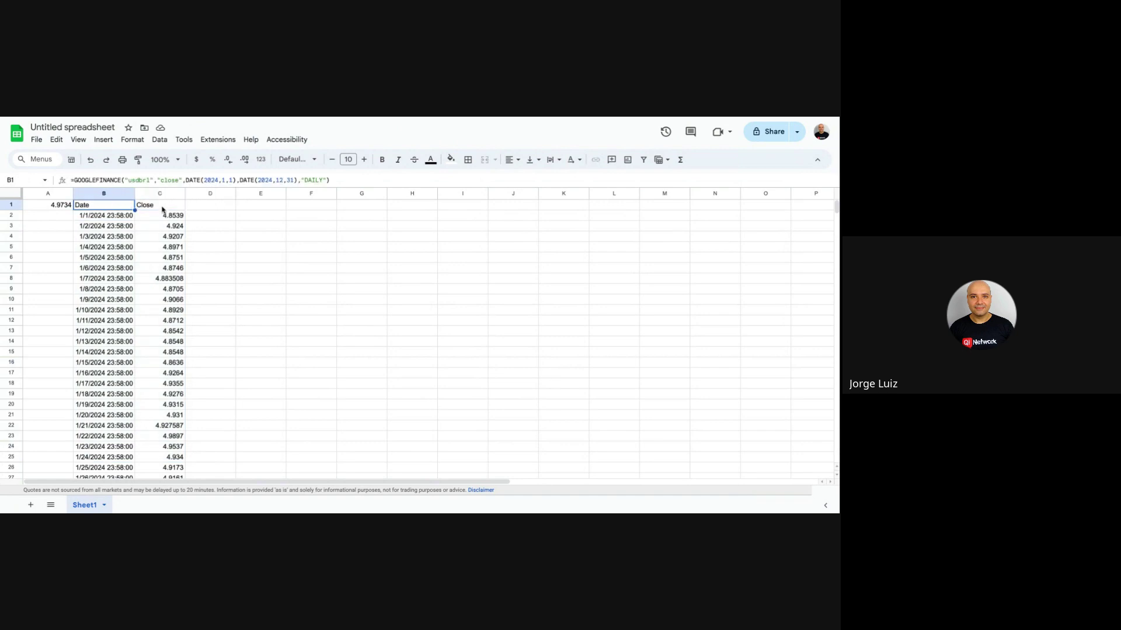
left_click_drag(118, 220, 181, 220)
left_click(107, 211)
left_click(198, 207)
left_click(122, 208)
key("ctrl+c")
left_click(222, 206)
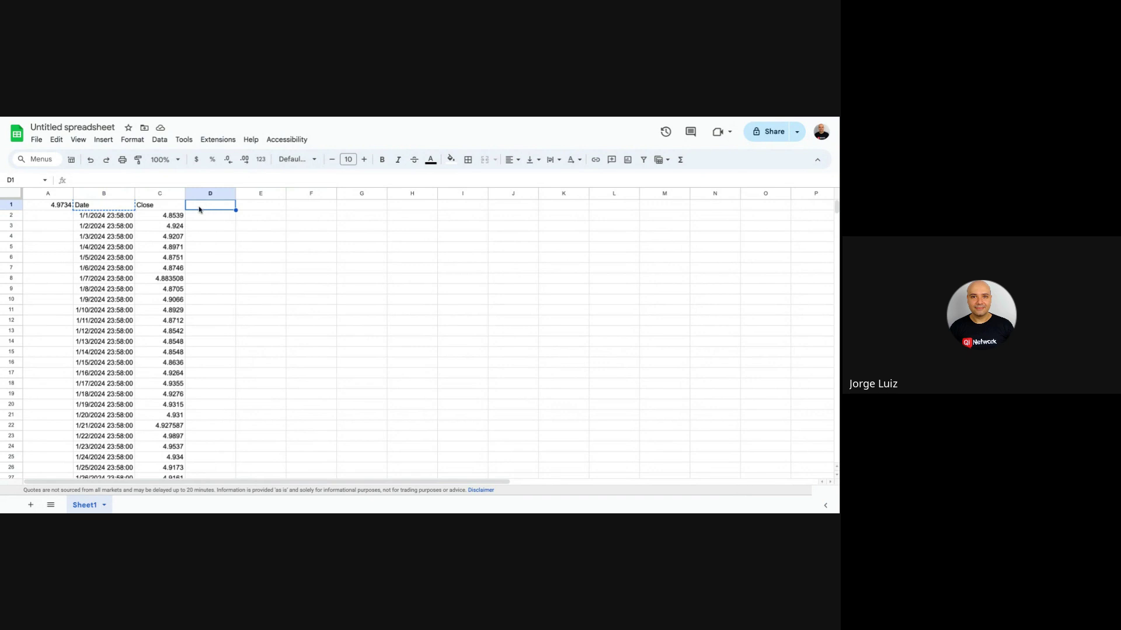
left_click(163, 206)
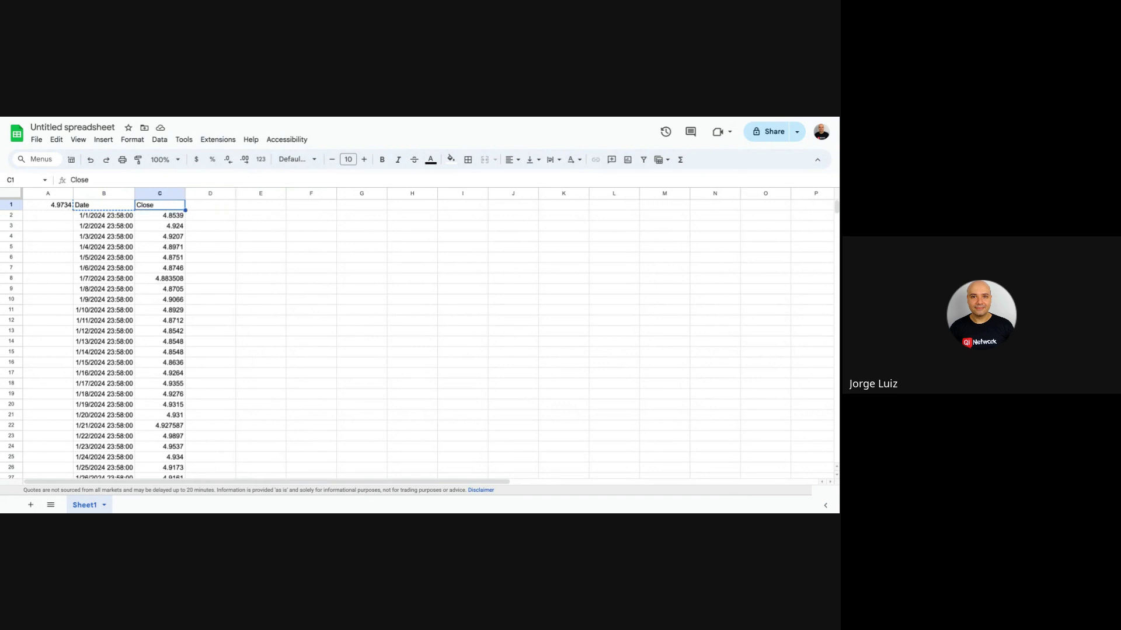
scroll(103, 280, "down", 10)
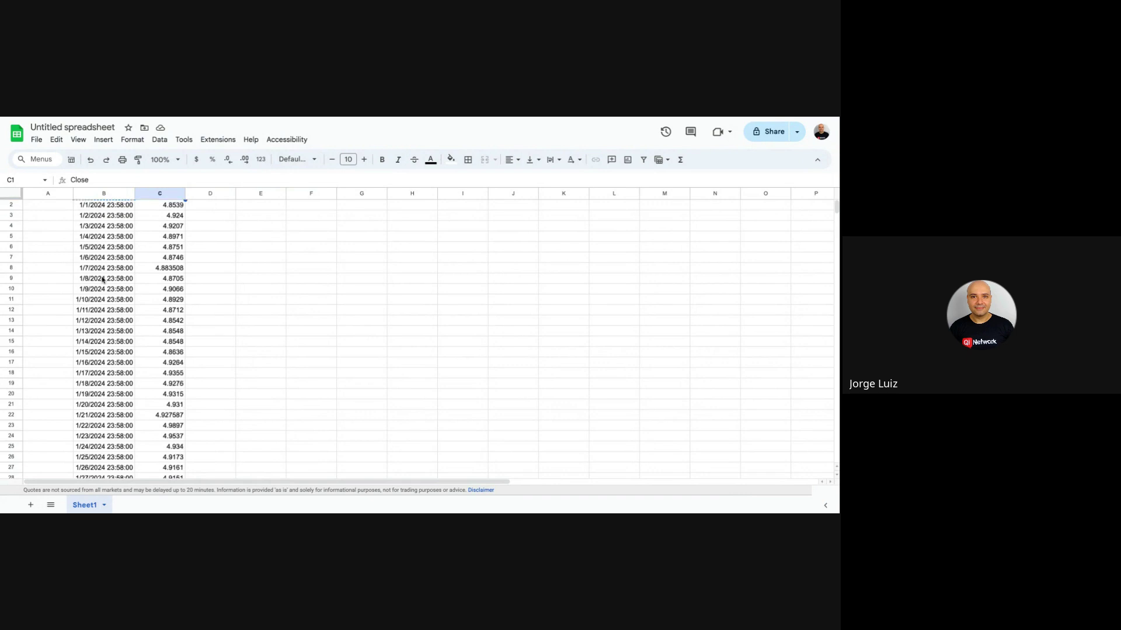
scroll(103, 279, "down", 12)
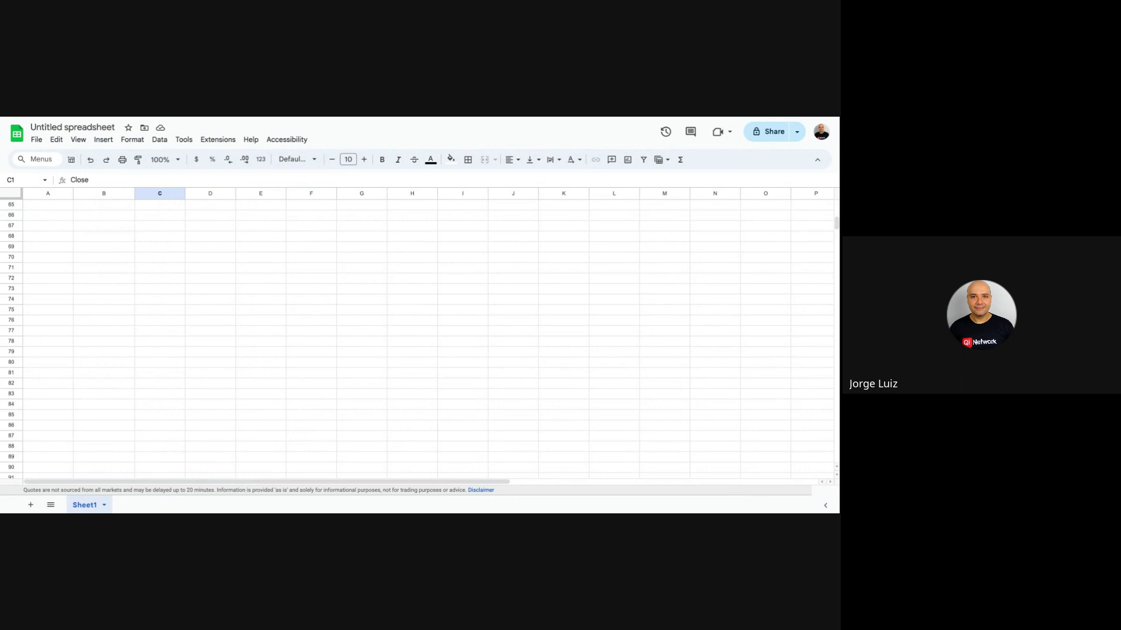
scroll(420, 339, "up", 20)
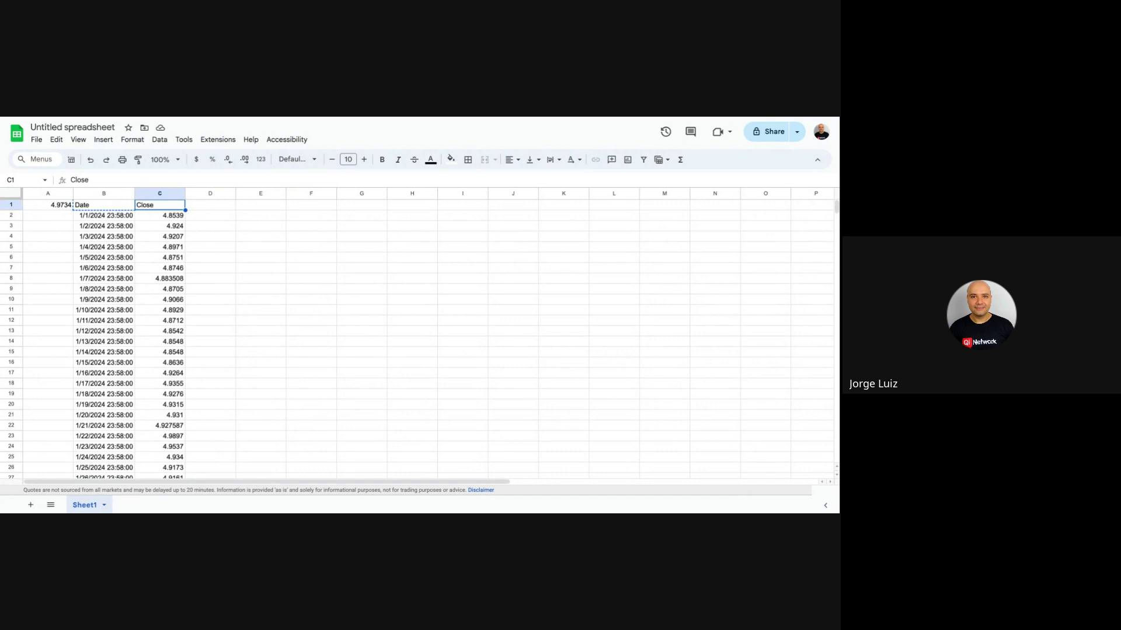
left_click(266, 214)
Copy the opening part =GOOGLEFINANCE( of A1's formula into cell D1, leaving A1's formula as it was.
left_click(68, 208)
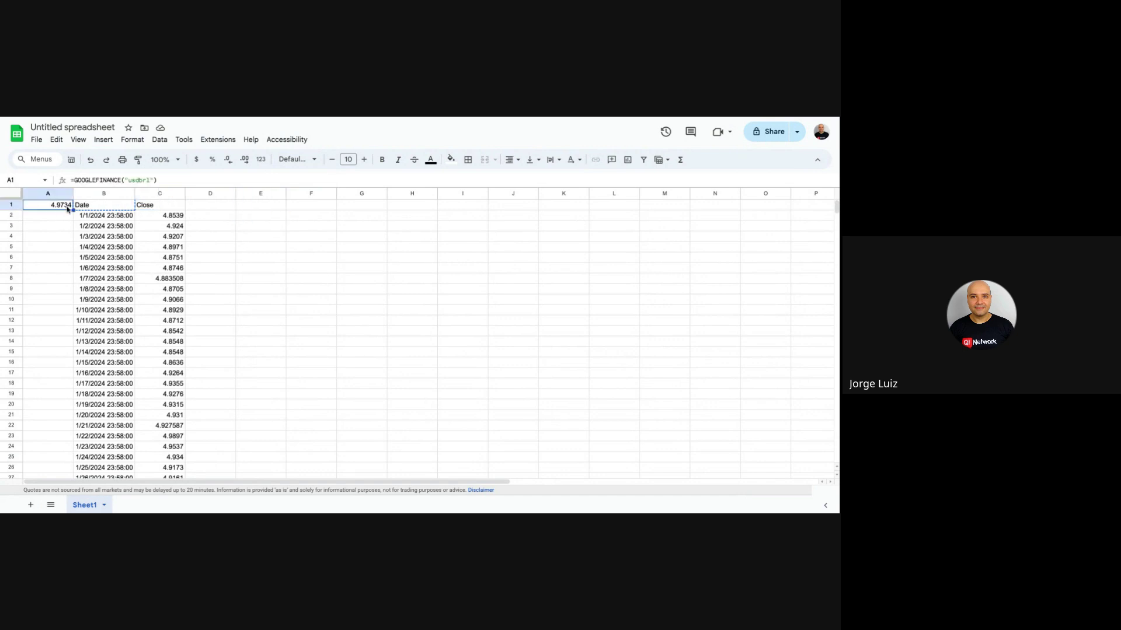
left_click_drag(124, 180, 72, 180)
left_click(211, 207)
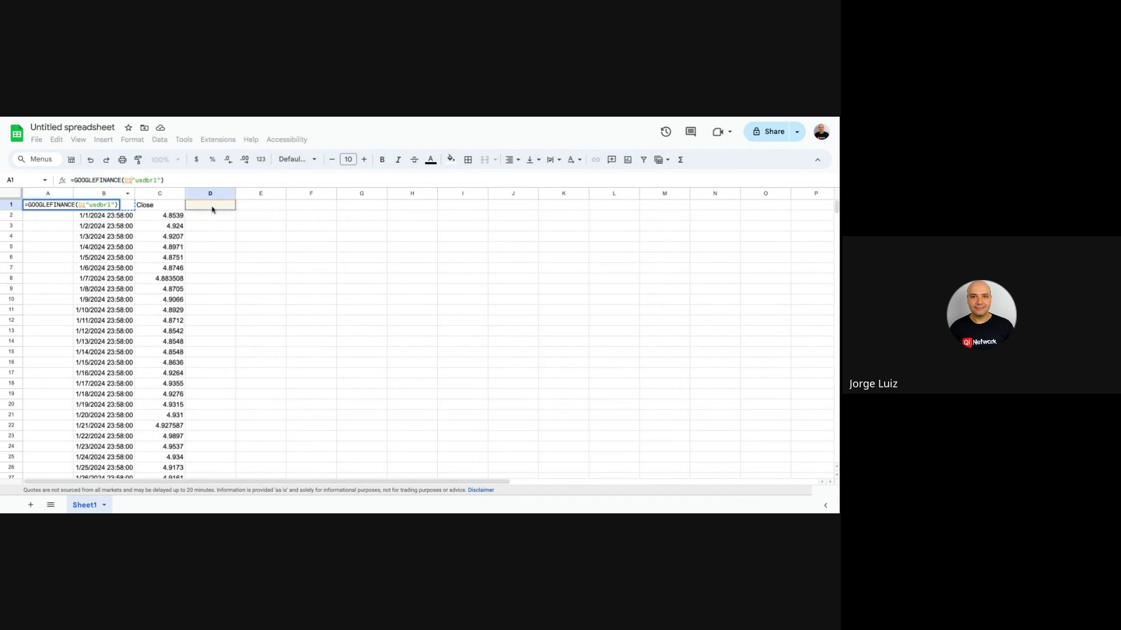
key("BackSpace")
key("BackSpace")
key("Return")
left_click(201, 204)
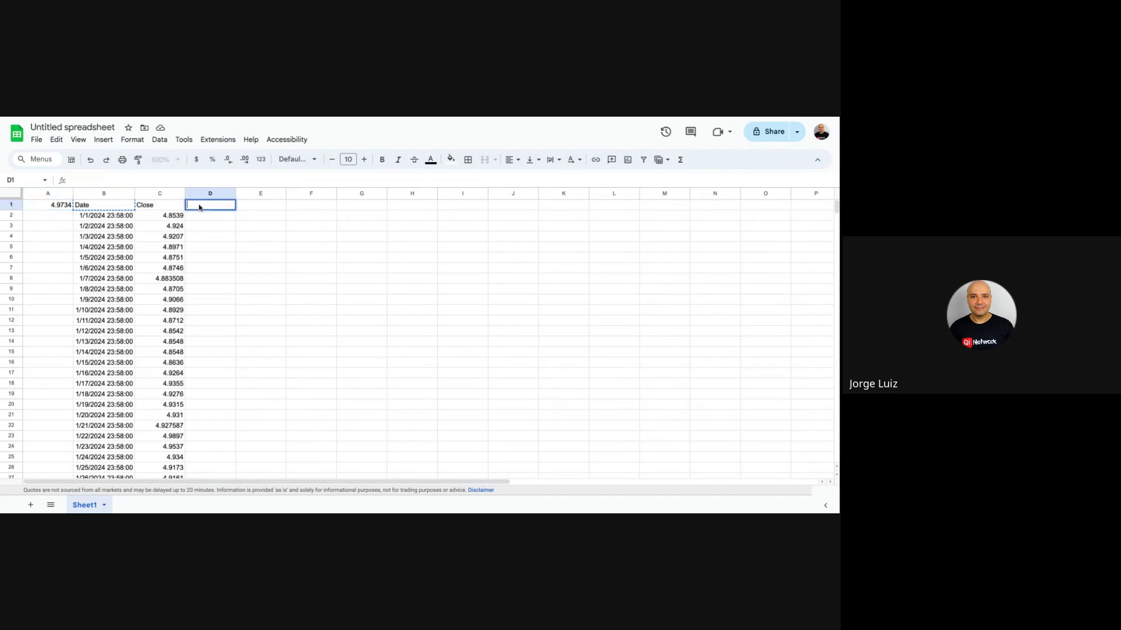
key("ctrl+v")
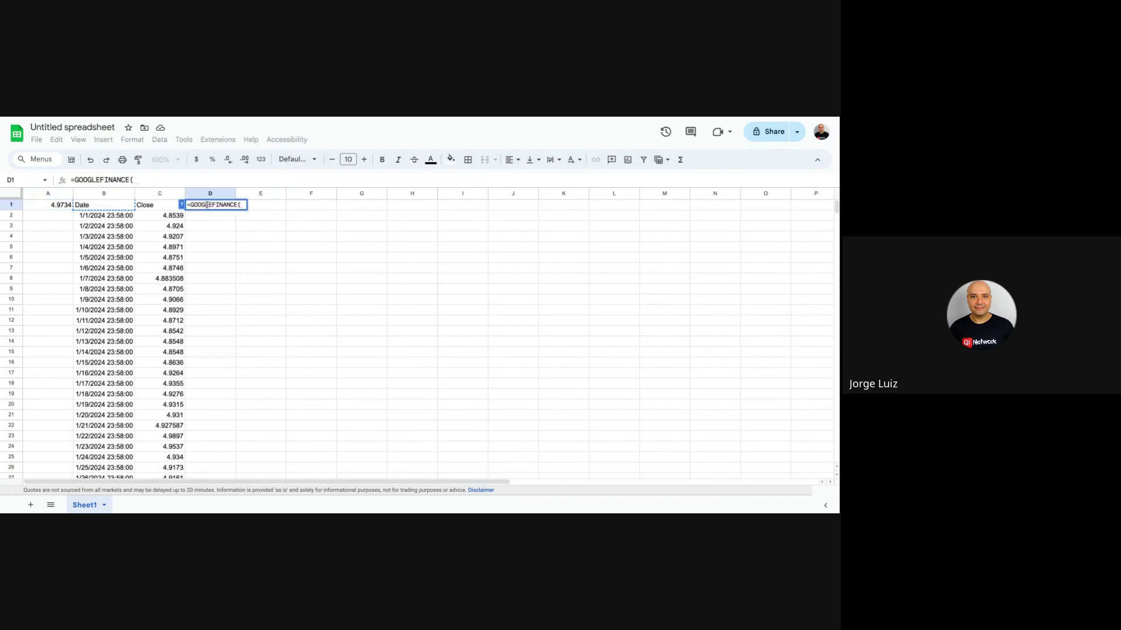
Complete the D1 formula with the arguments "PETR4";"price" and check its ticker argument.
type("\"")
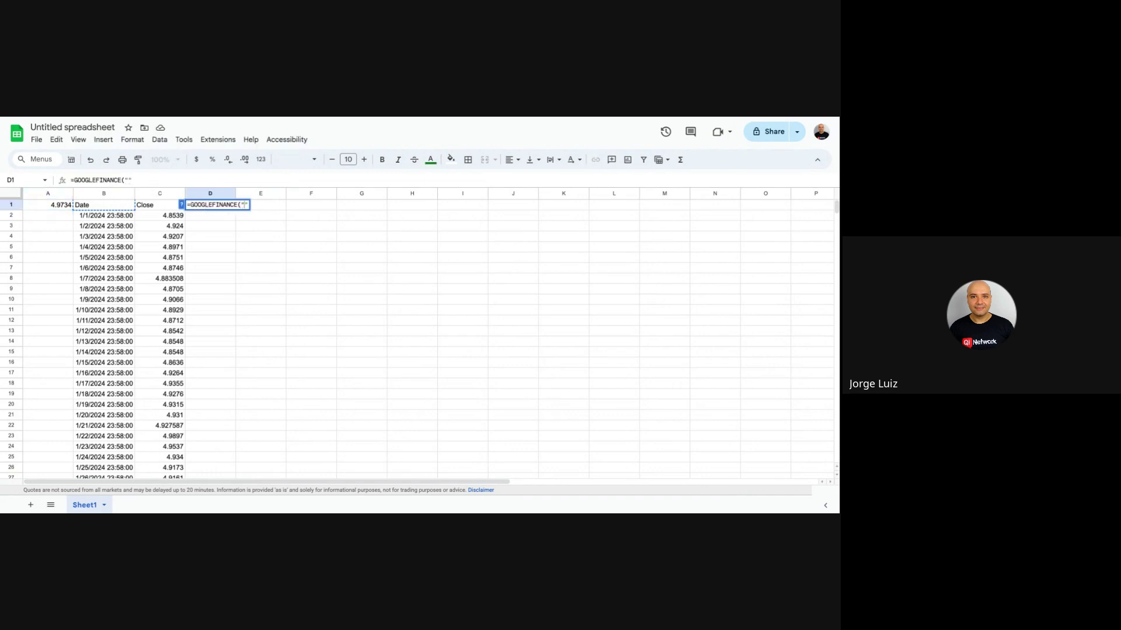
type("PETR4\";\"price\"")
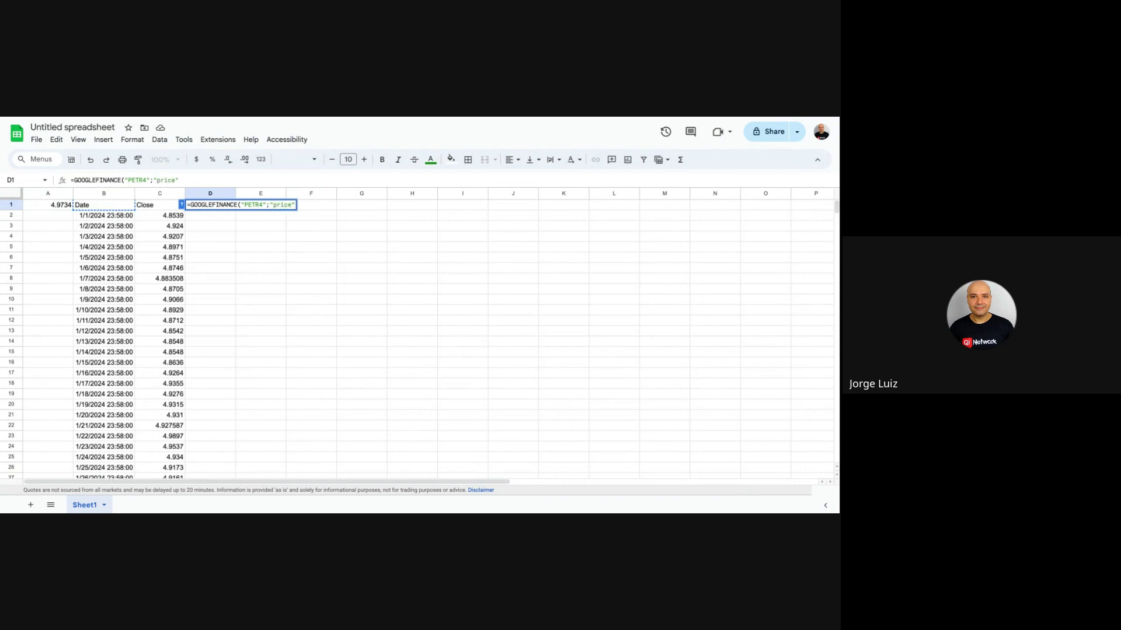
type(")")
key("Return")
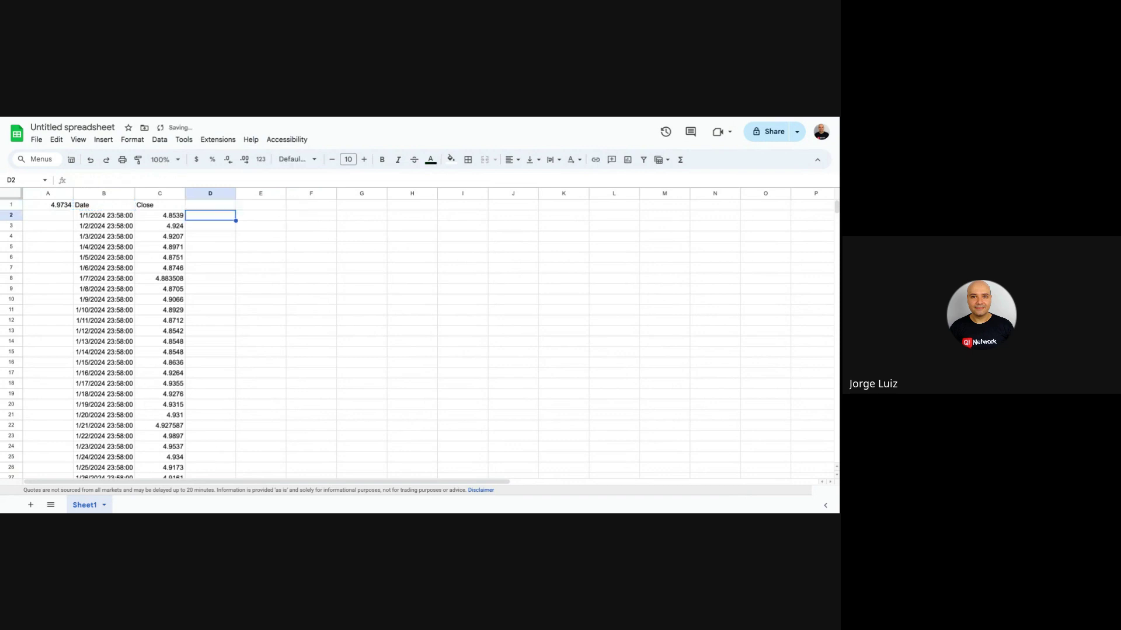
left_click(220, 206)
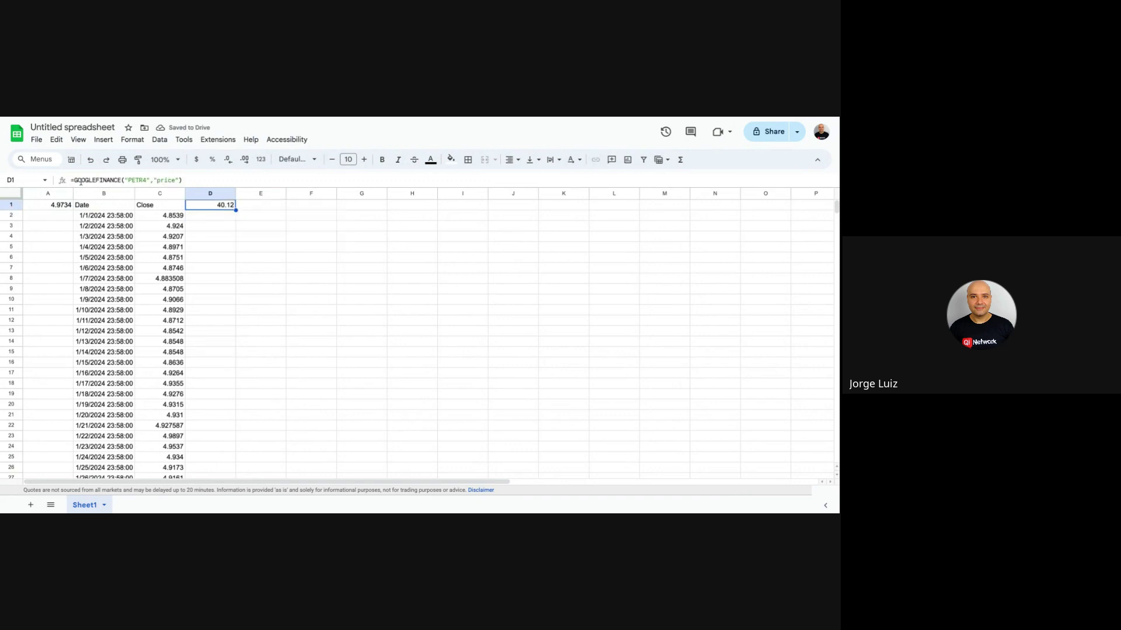
left_click_drag(149, 179, 130, 180)
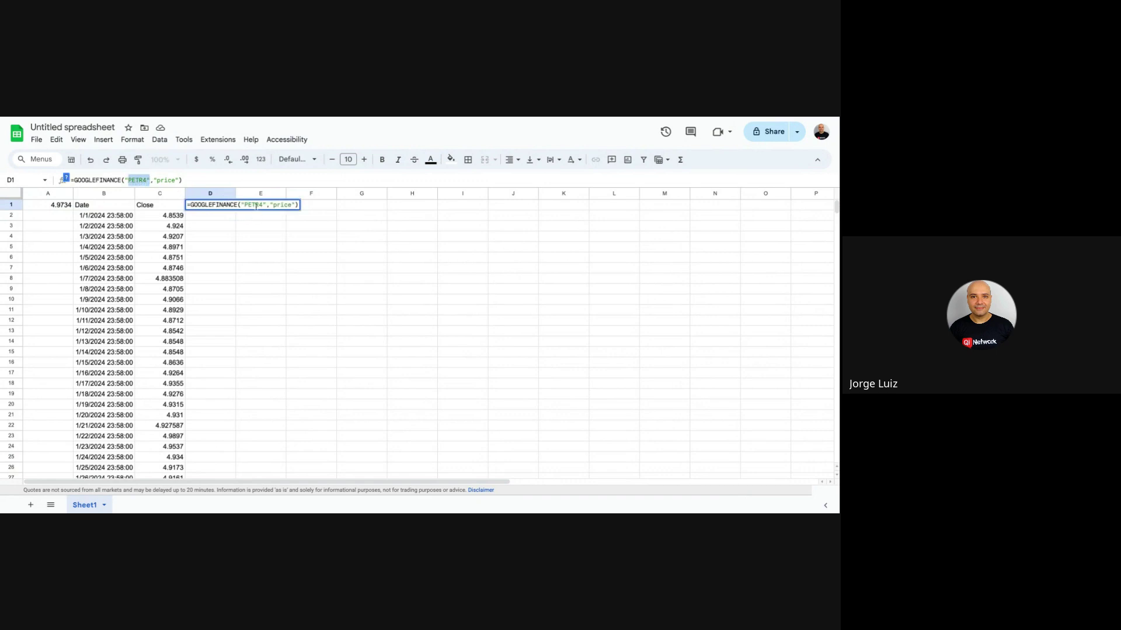
left_click(323, 207)
left_click(224, 206)
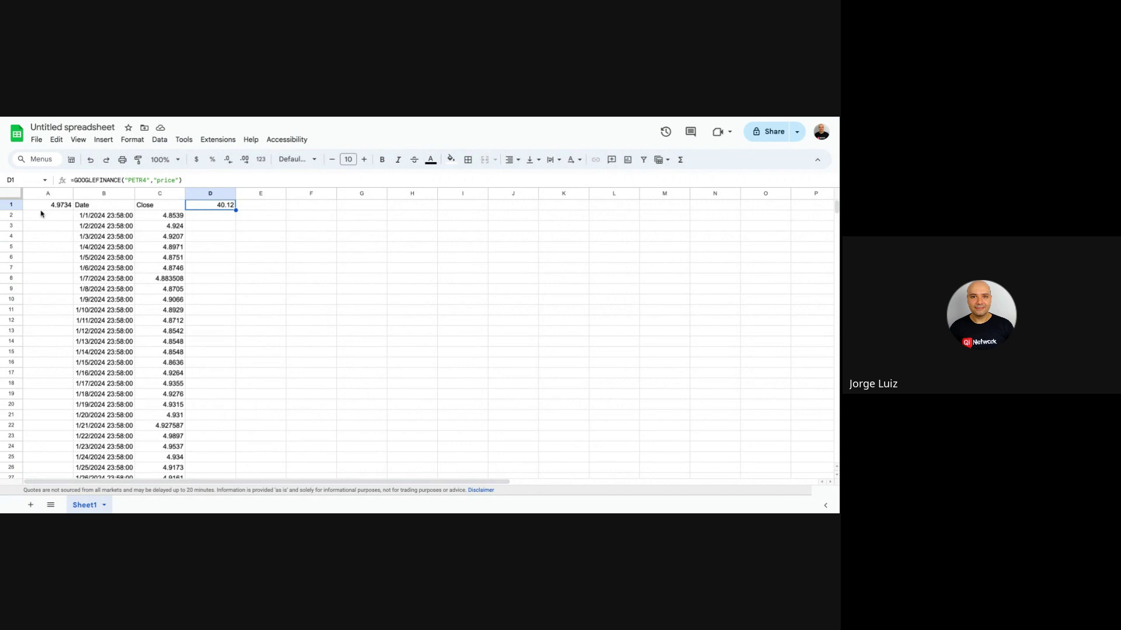
Copy the entire formula text of D1 into cell E1.
left_click(196, 183)
key("ctrl+a")
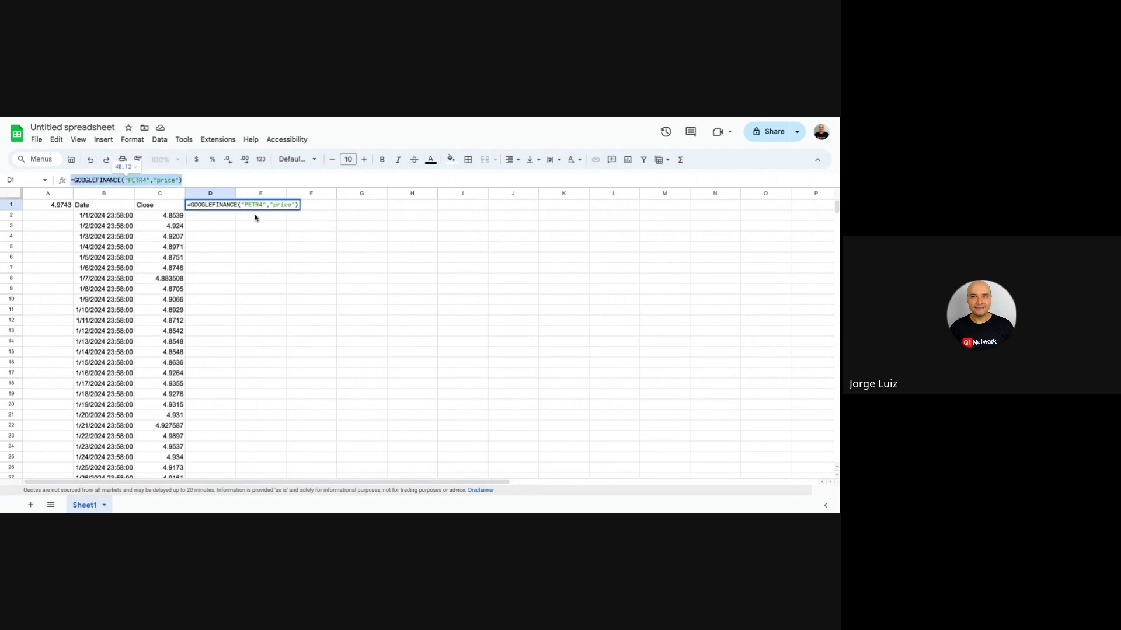
key("Return")
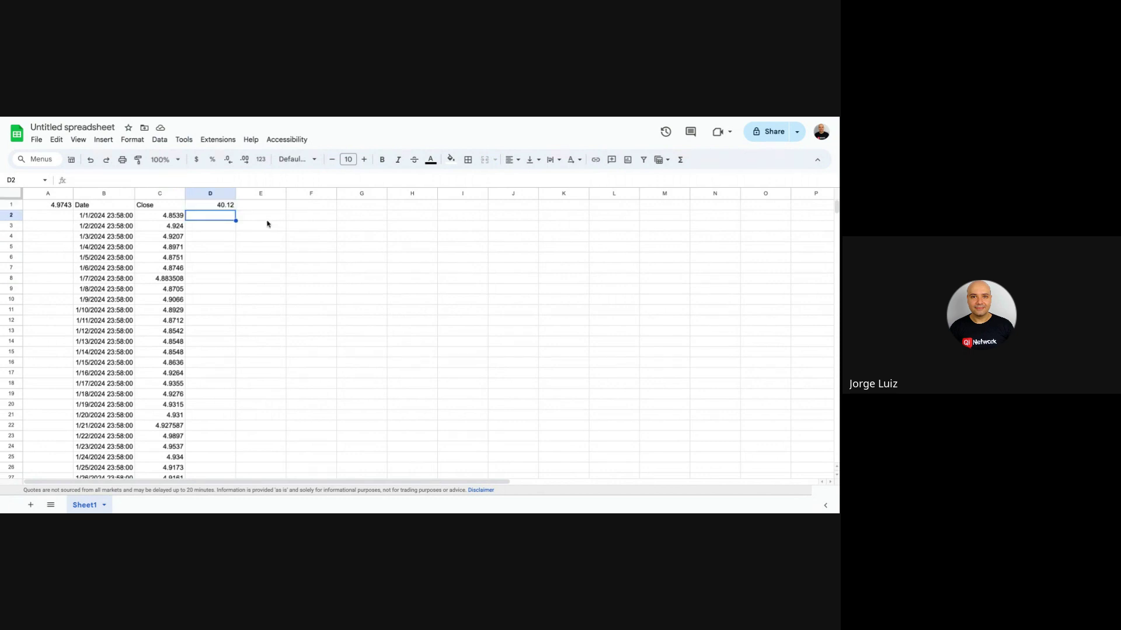
left_click(268, 204)
key("ctrl+v")
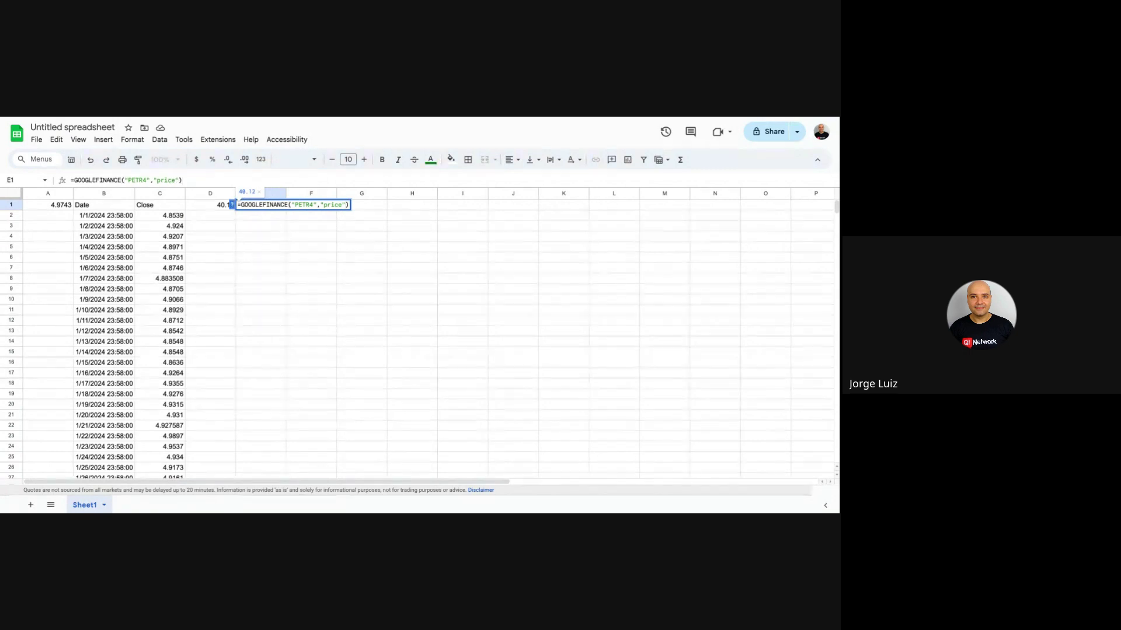
Extend the E1 formula after "price" with the start date "01/01/2024" and the end date "31/12/2024".
type(";")
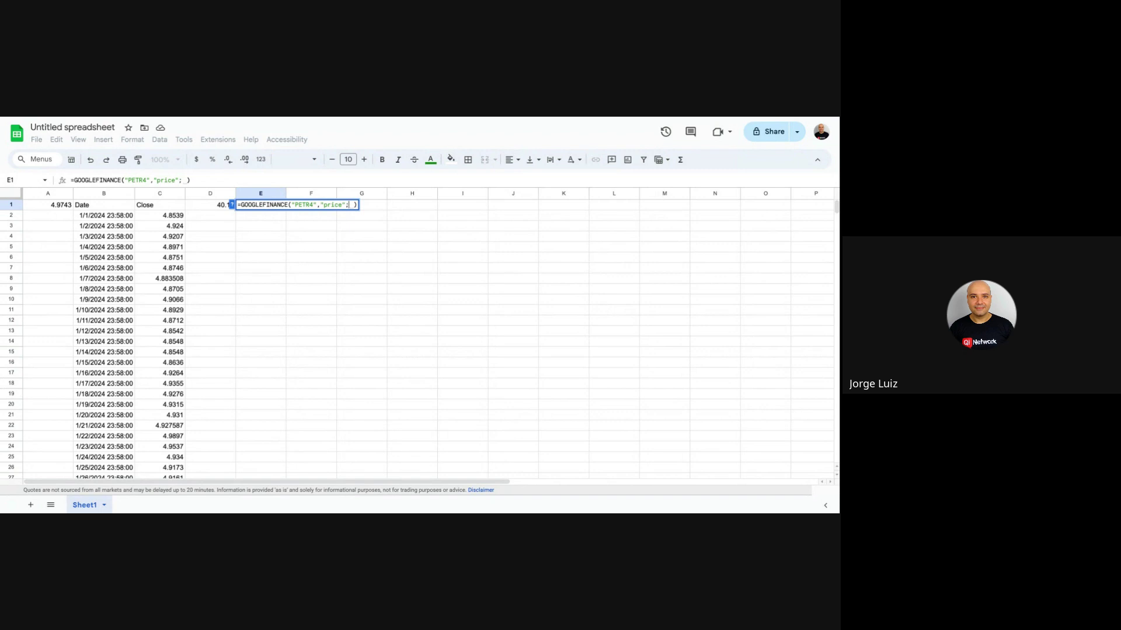
type("\"\"")
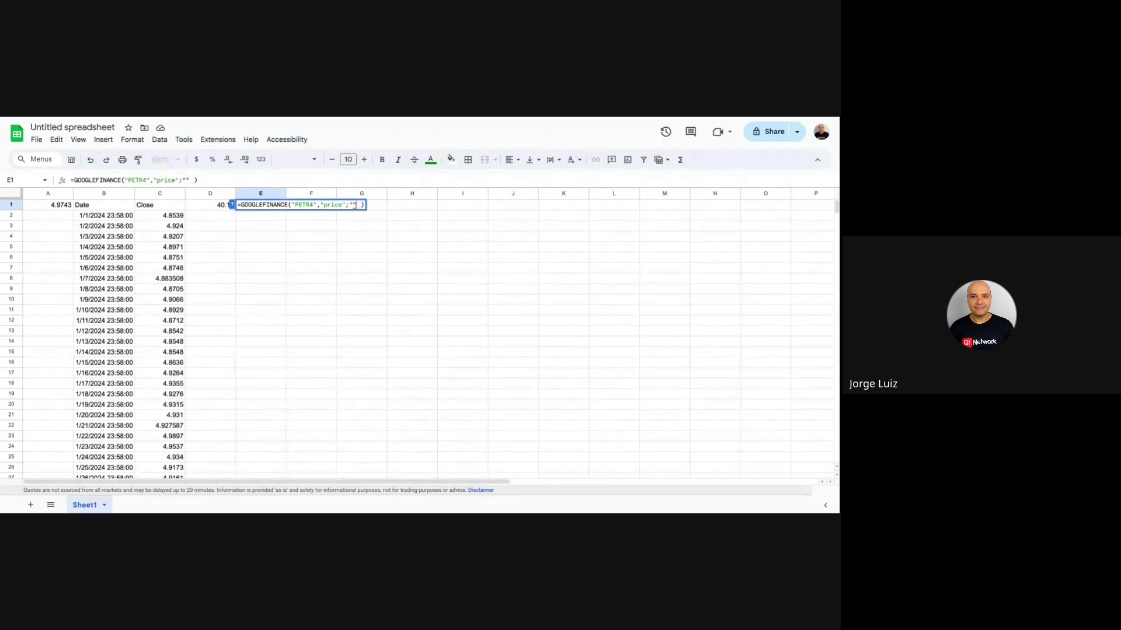
key("Left")
type("01/01/202")
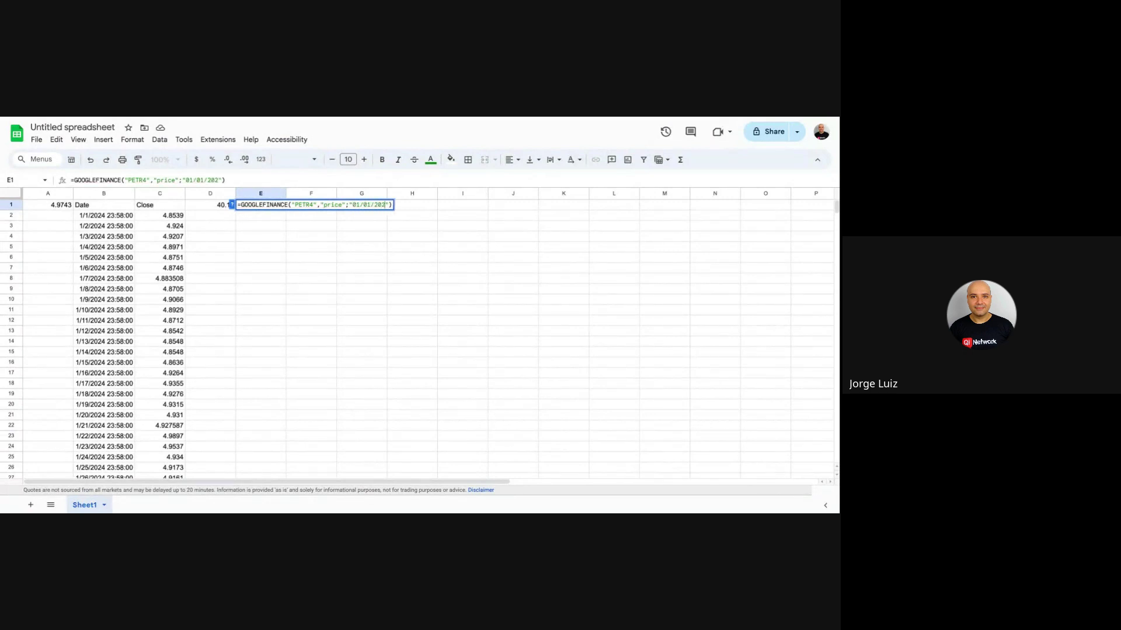
type("4\"; ")
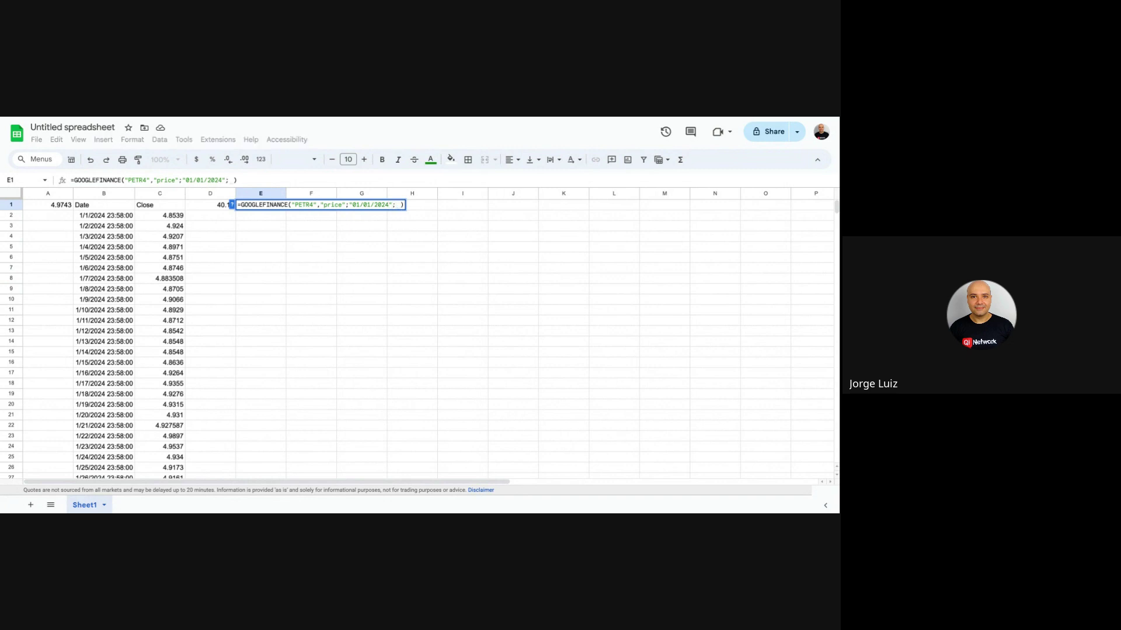
type("\"31")
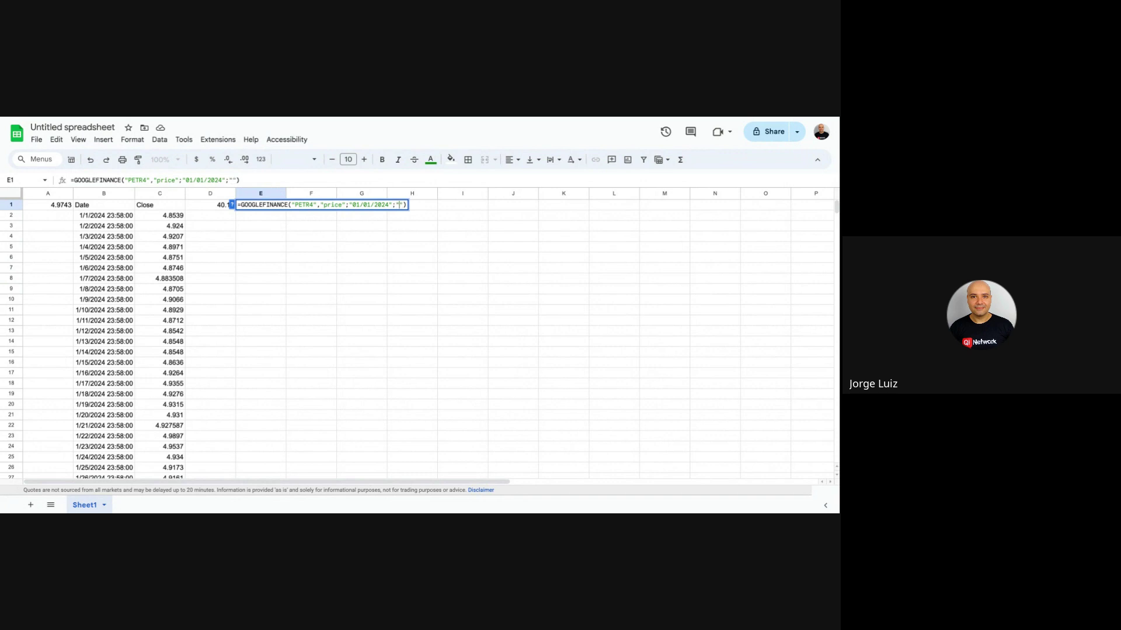
type("/12/")
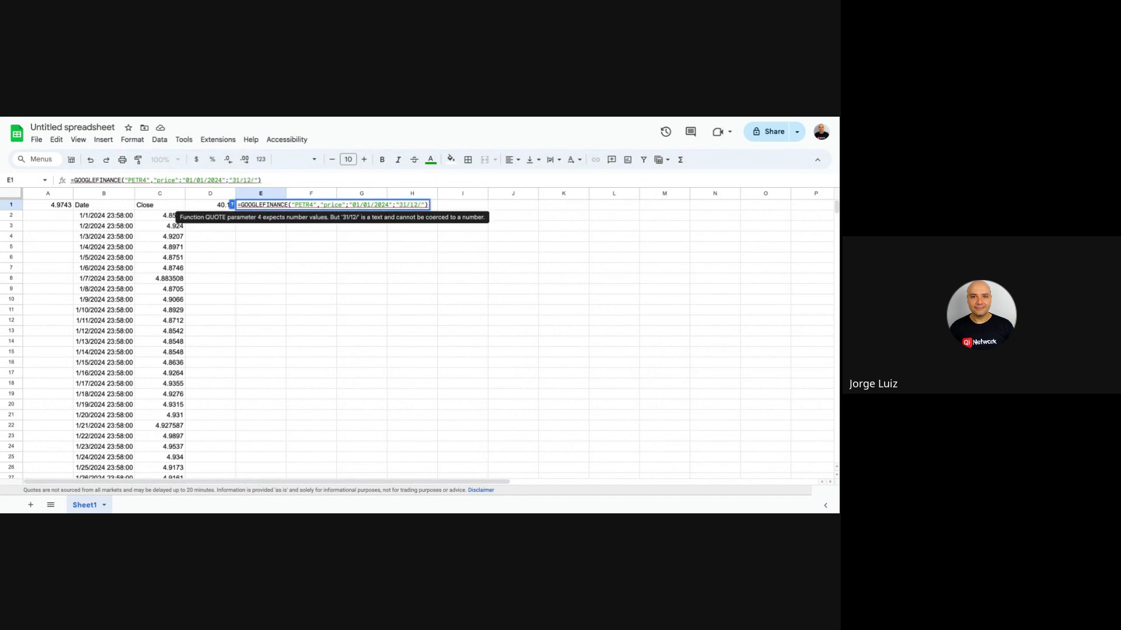
type("2024")
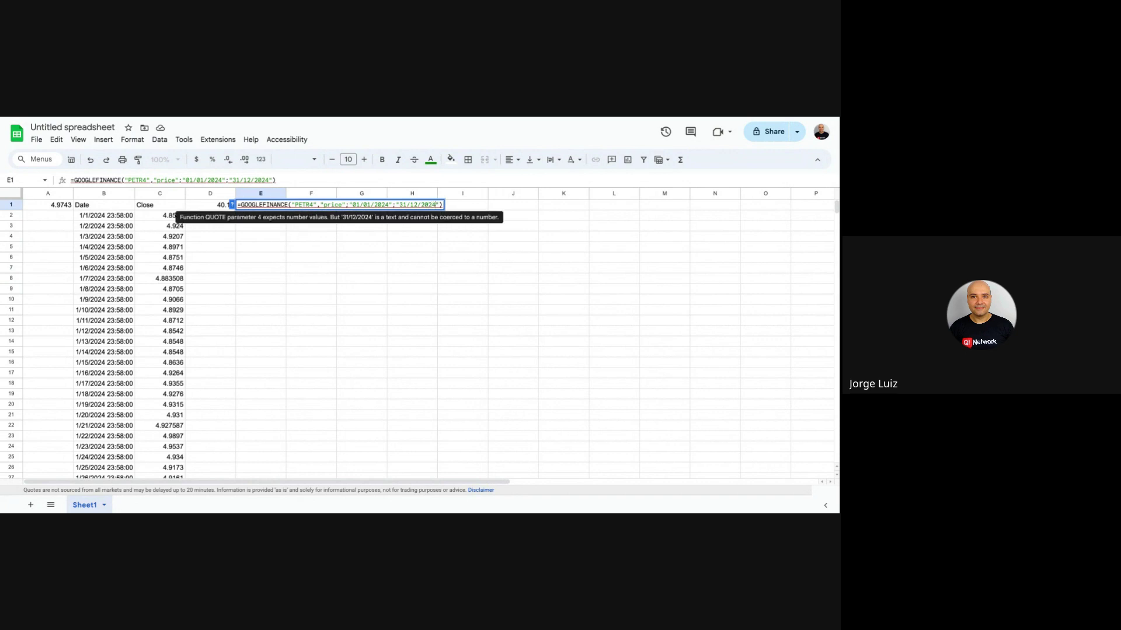
Add "DAILY" as the interval argument of the E1 formula and enter the formula.
type("\";\"D")
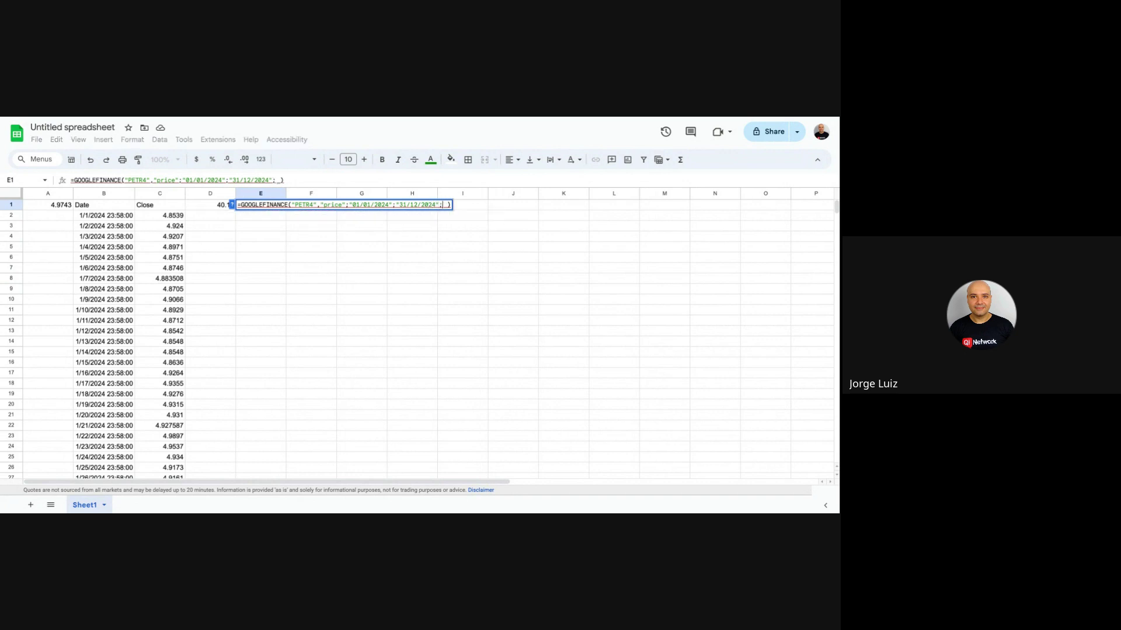
type("A")
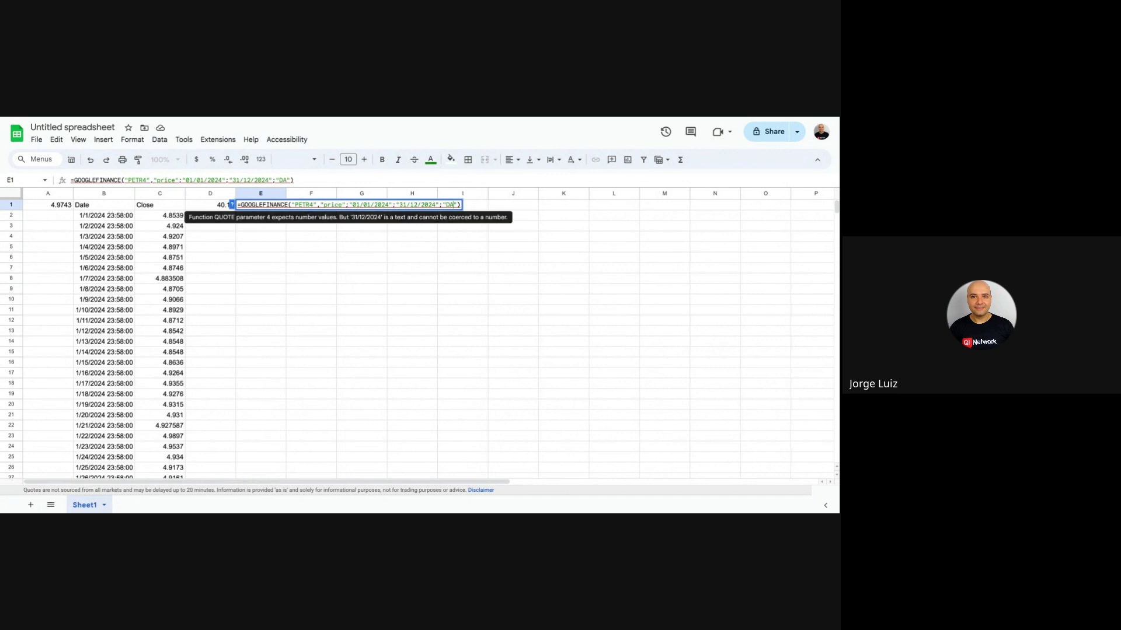
type("IKY")
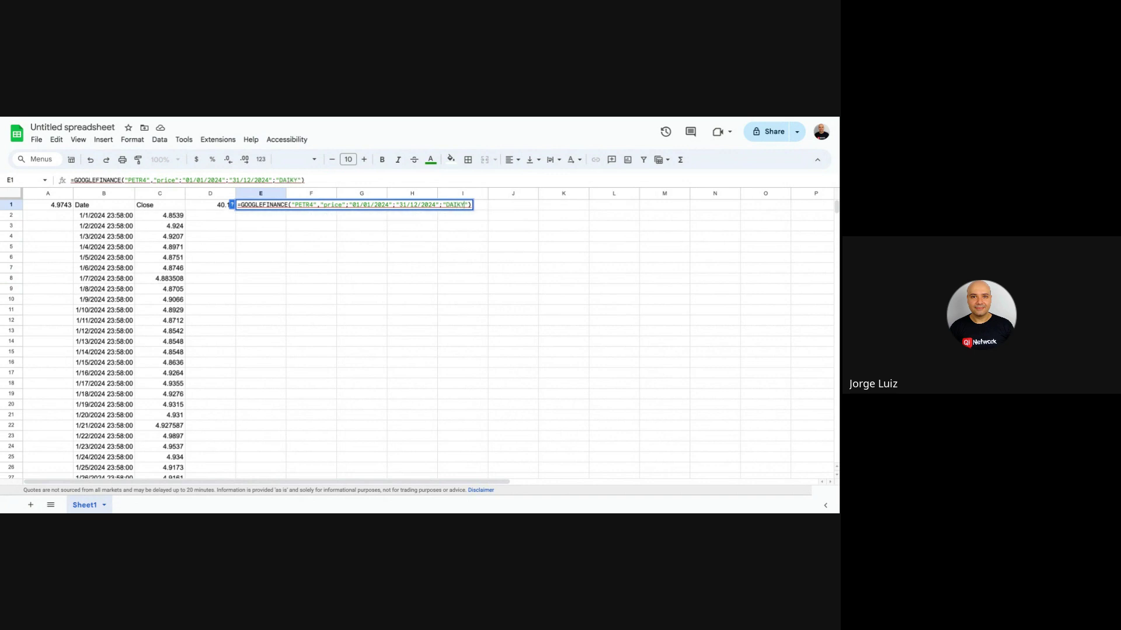
key("BackSpace")
key("BackSpace")
type("LY")
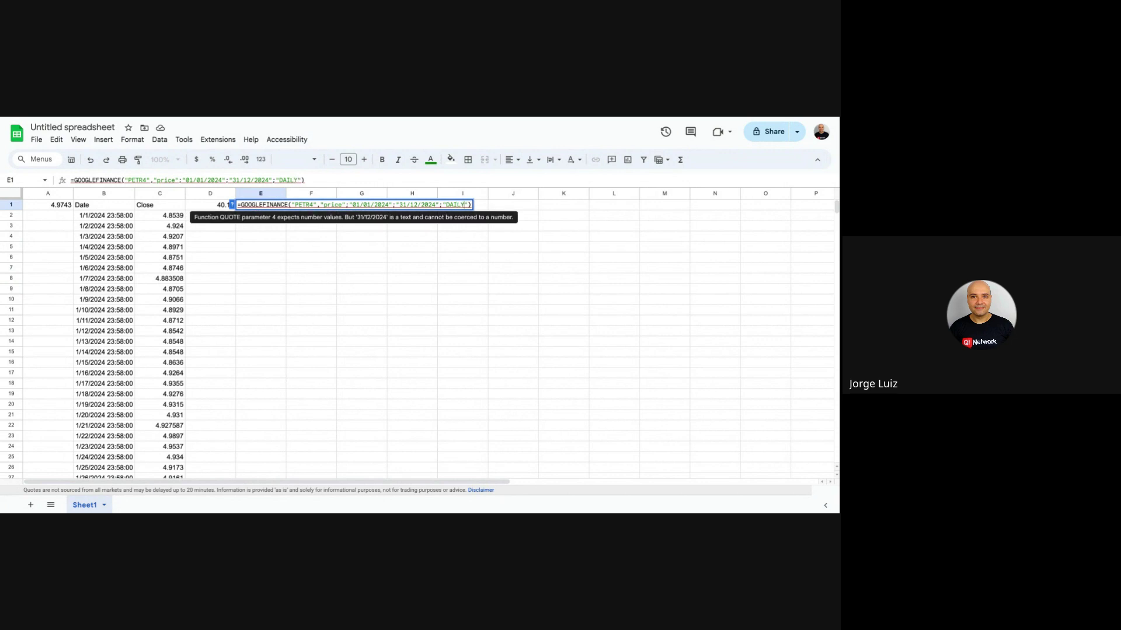
key("Return")
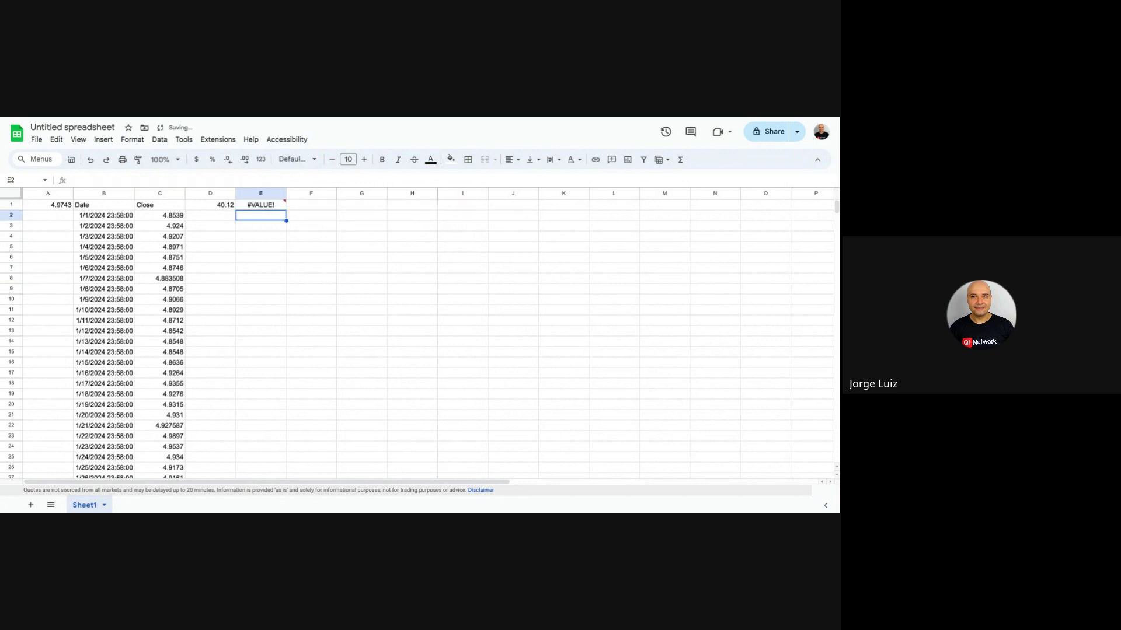
Replace the comma separators between the arguments of the E1 formula with semicolons.
key("Up")
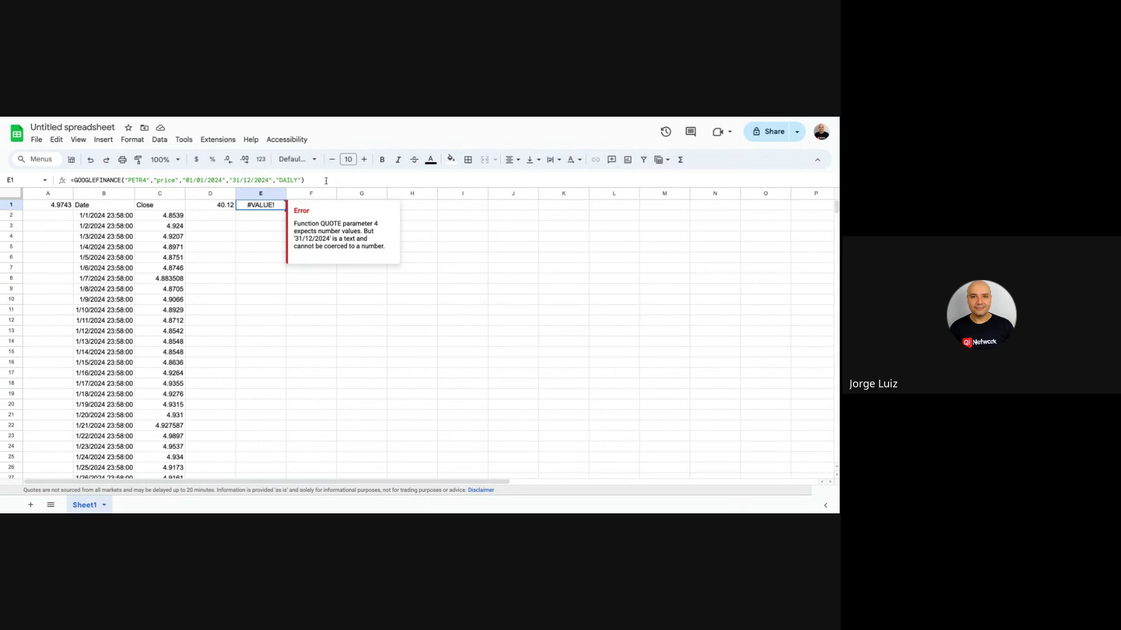
left_click(306, 181)
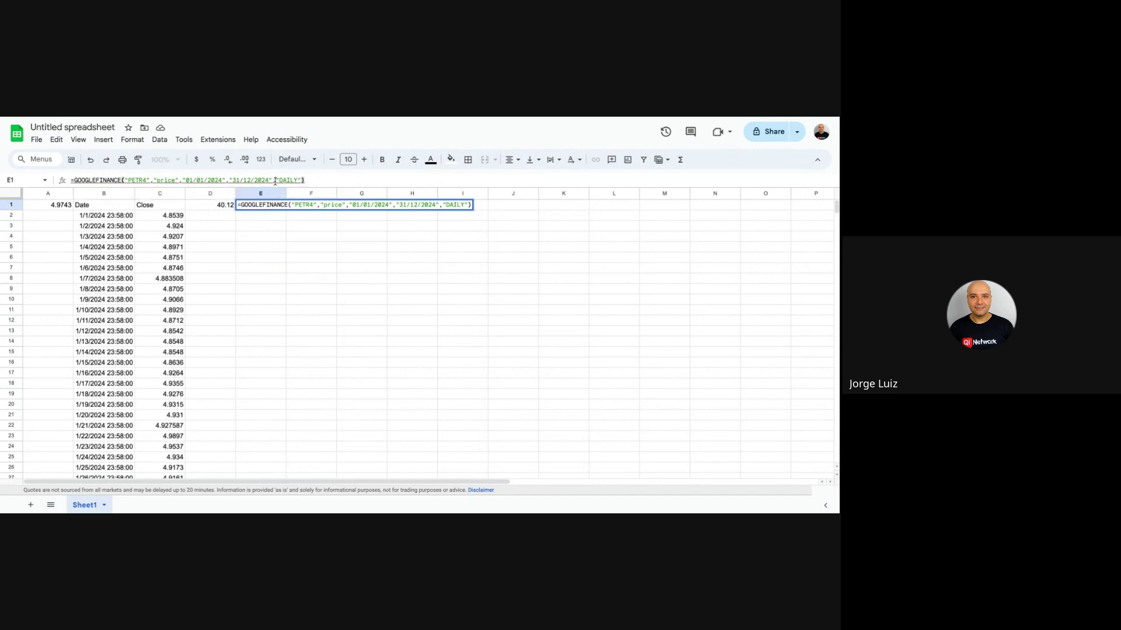
left_click(182, 181)
key("BackSpace")
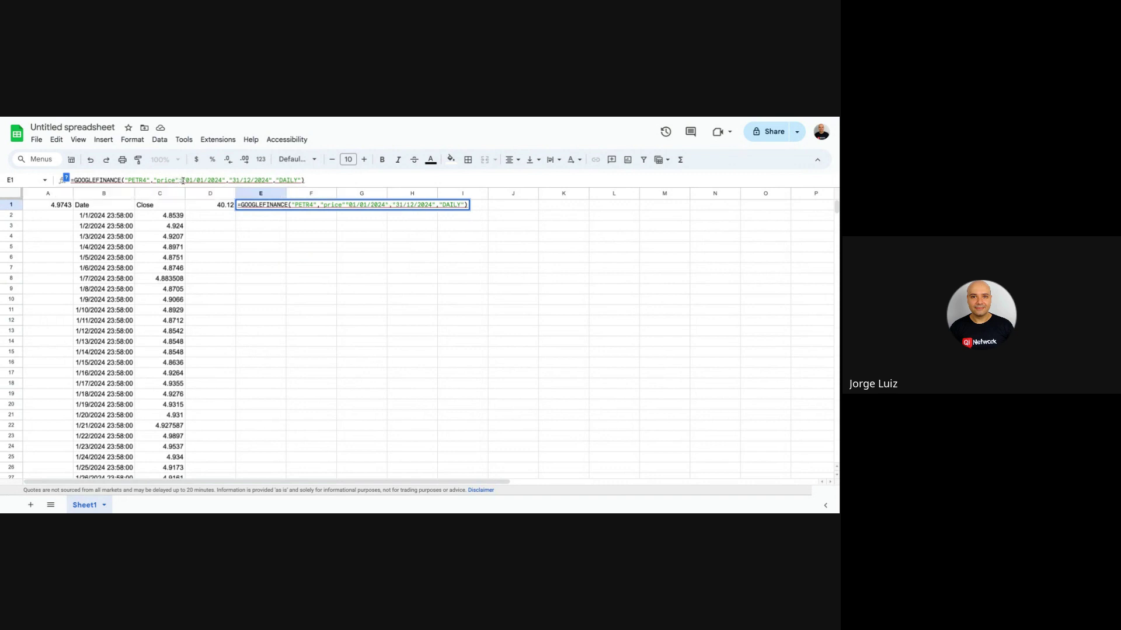
type(";")
left_click(152, 181)
key("BackSpace")
type(";")
left_click(227, 180)
key("BackSpace")
type(";")
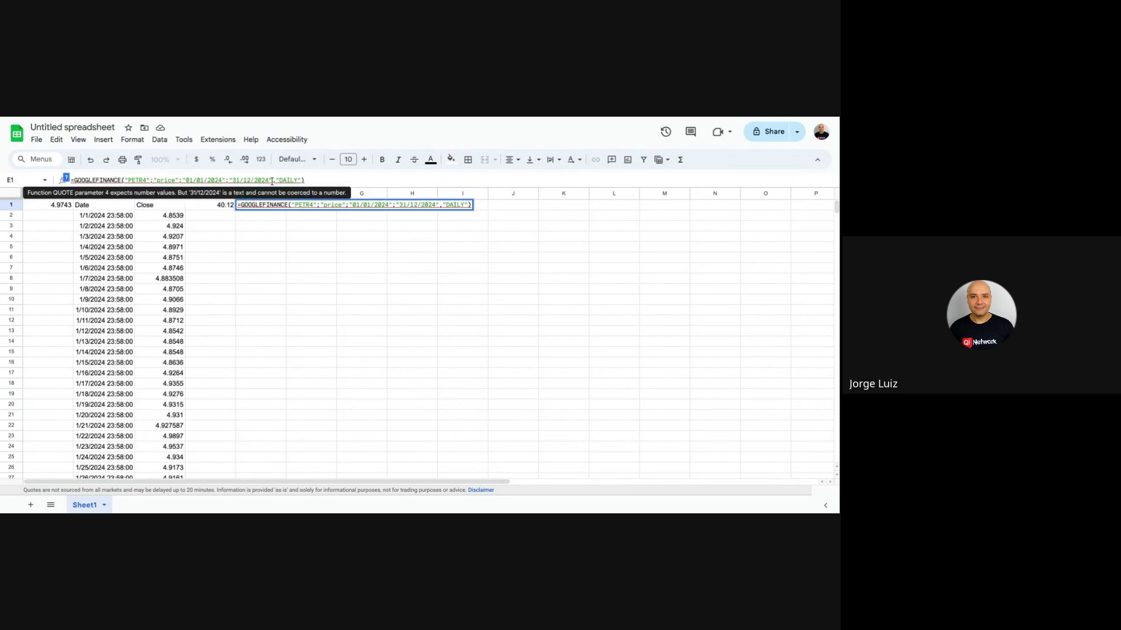
left_click(277, 181)
key("BackSpace")
type(";")
Replace the E1 formula with =GOOGLEFINANCE("PETR4"; "price"; "01/01/2020"; "31/12/2023"; "DAILY"), enter it and select the cell.
key("ctrl+a")
type("=GOOGLEFINANCE(\"PETR4\"; \"price\"; \"01/01/2020\"; \"31/12/2023\"; \"DAILY\")")
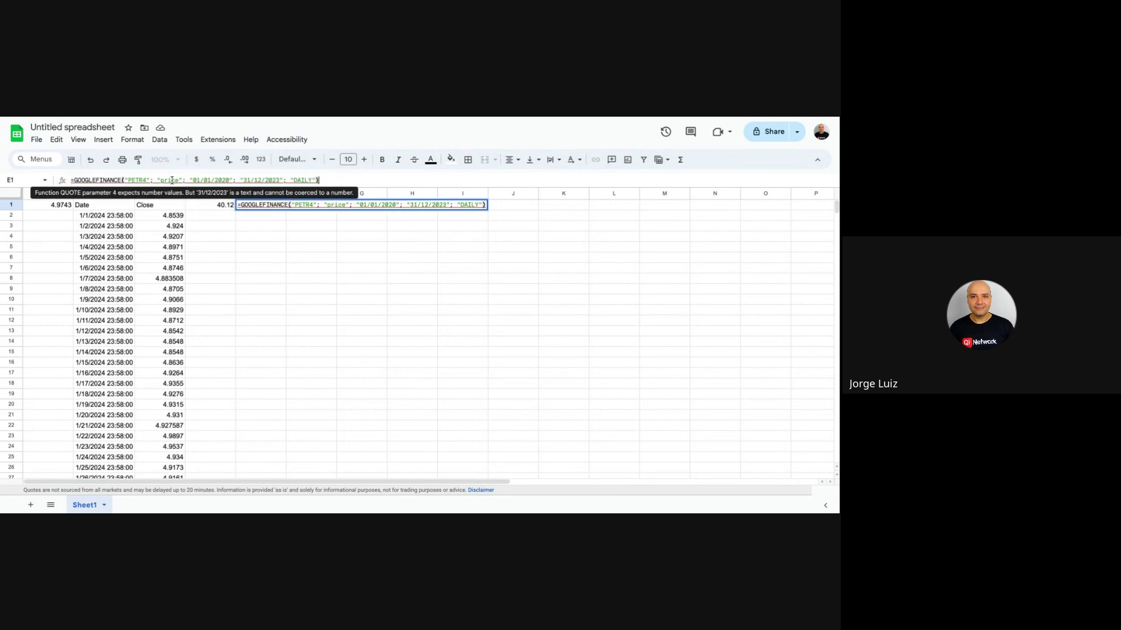
left_click(230, 181)
key("BackSpace")
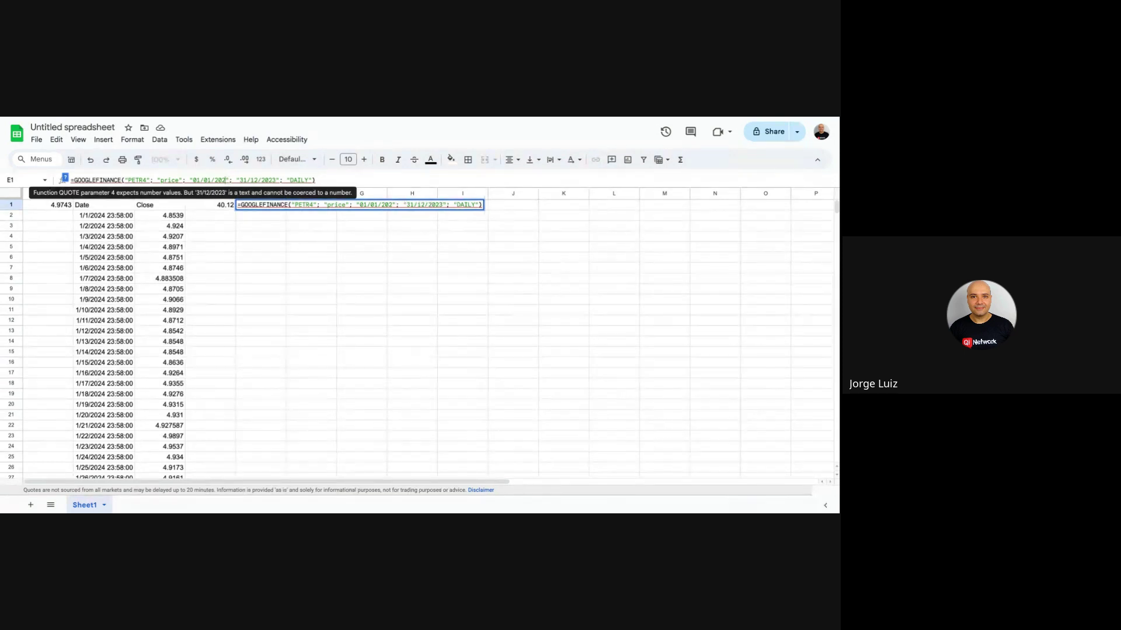
type("0")
key("Return")
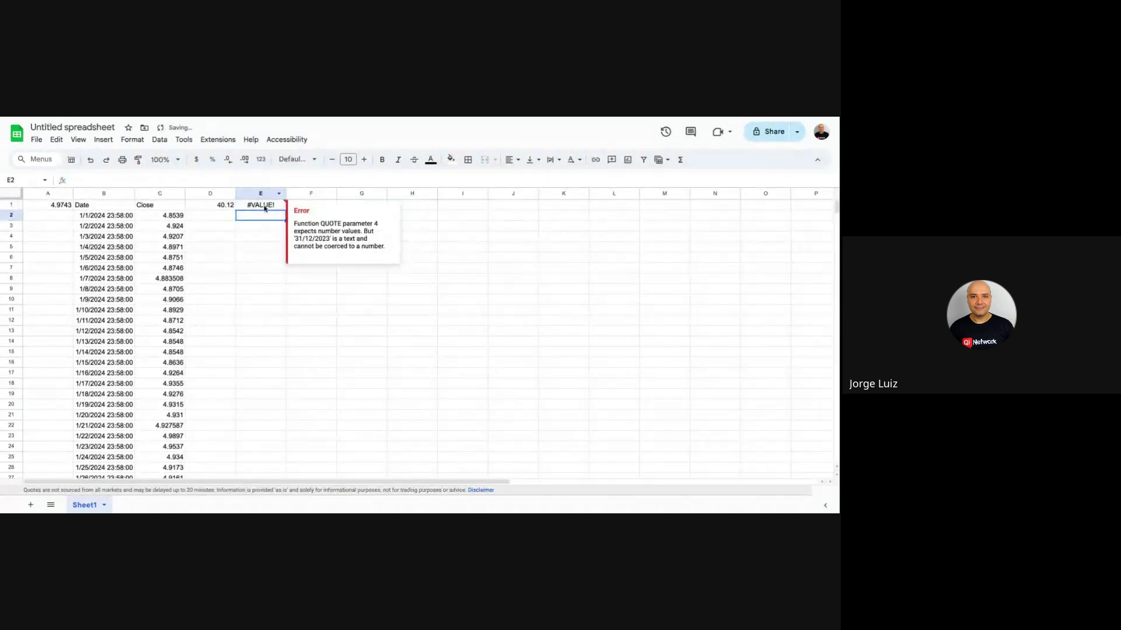
left_click(264, 209)
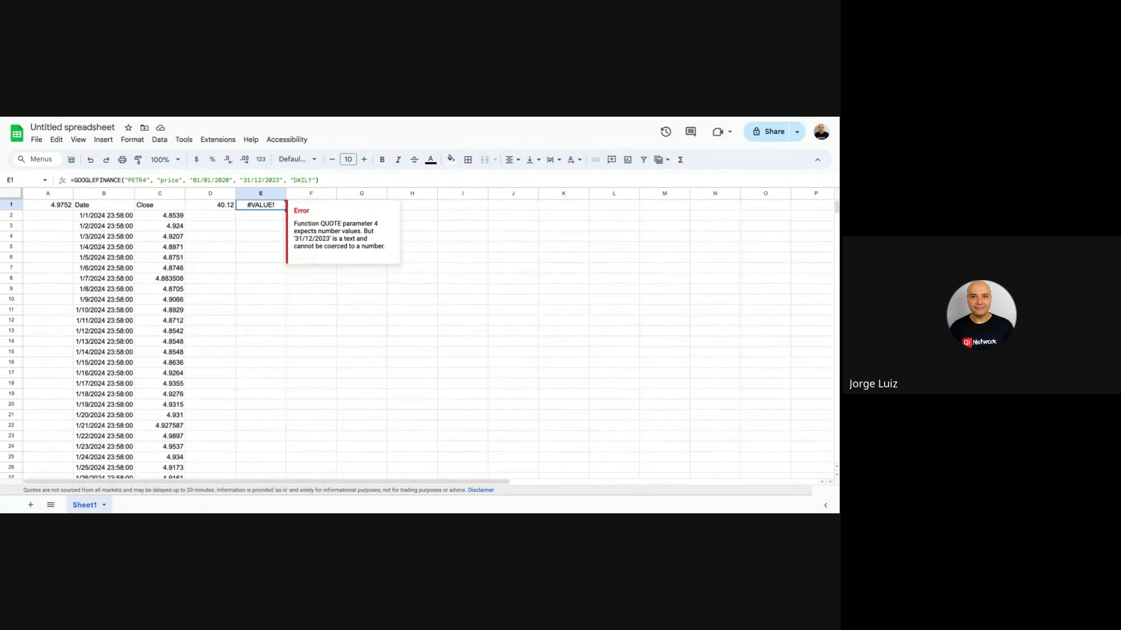
Re-enter the B8 formula in "Planilha do Instrutor - Treinamento" with the start date "01/01/2020".
key("ctrl+z")
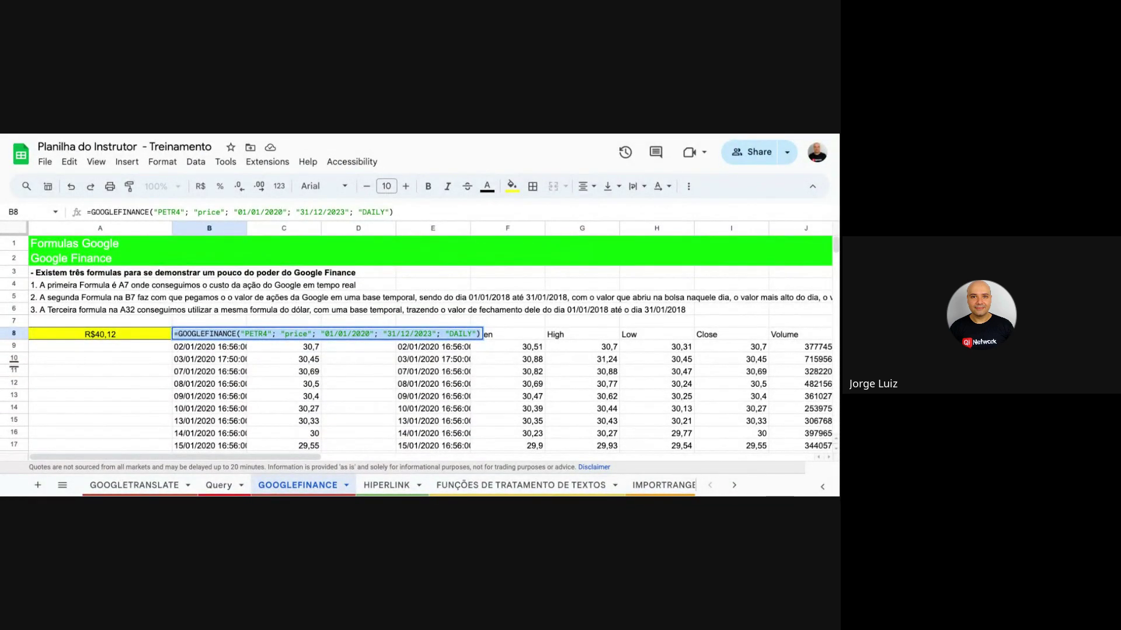
left_click(370, 333)
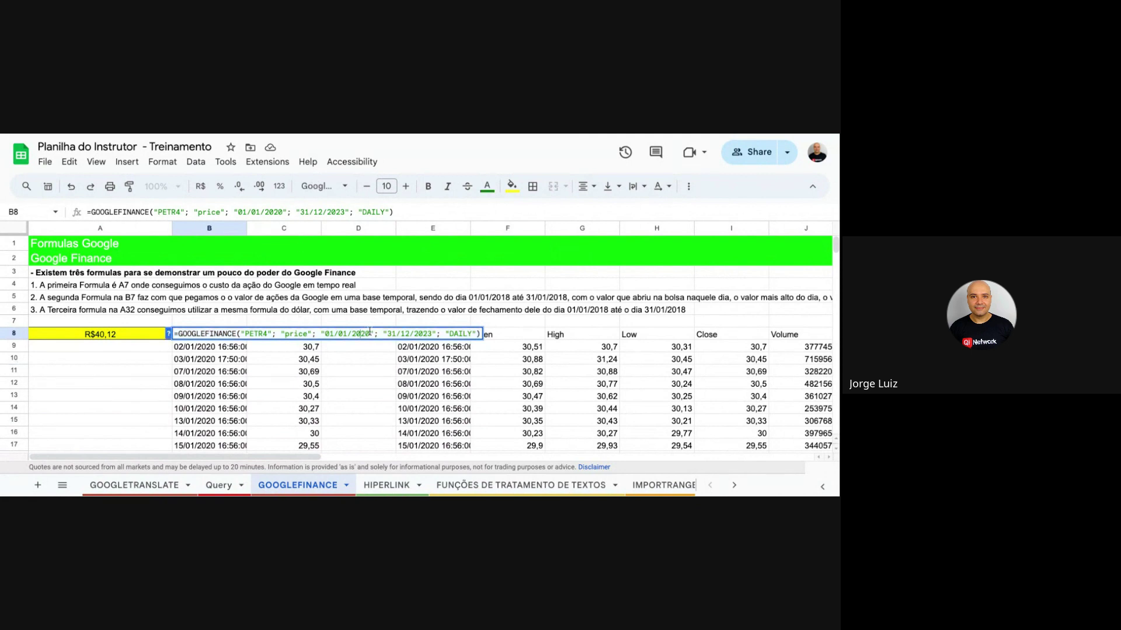
key("BackSpace")
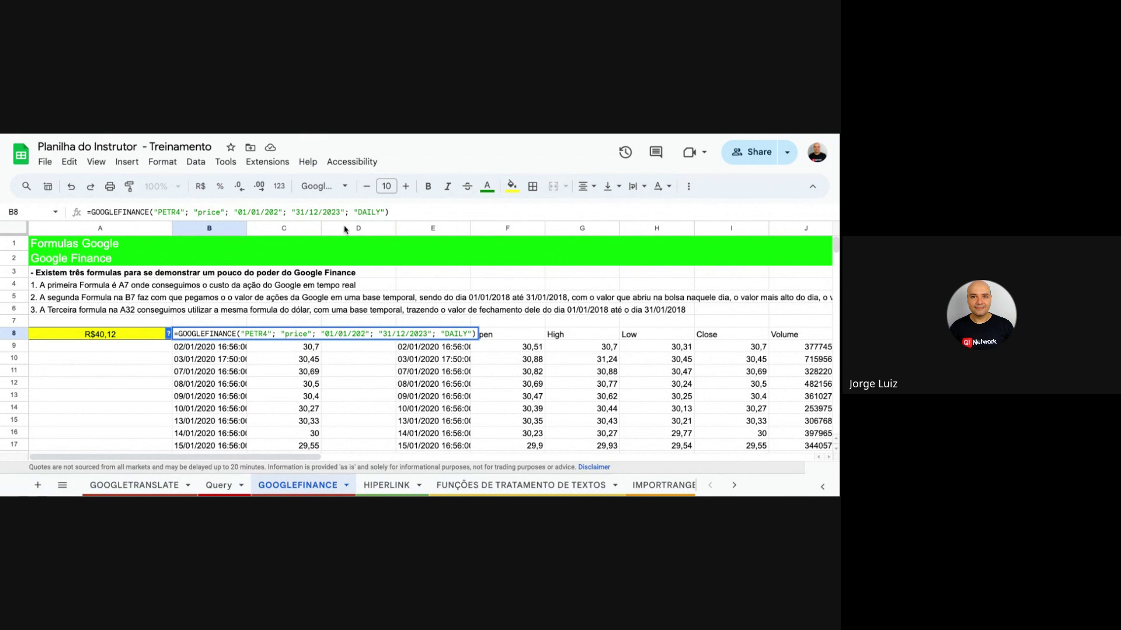
left_click(354, 433)
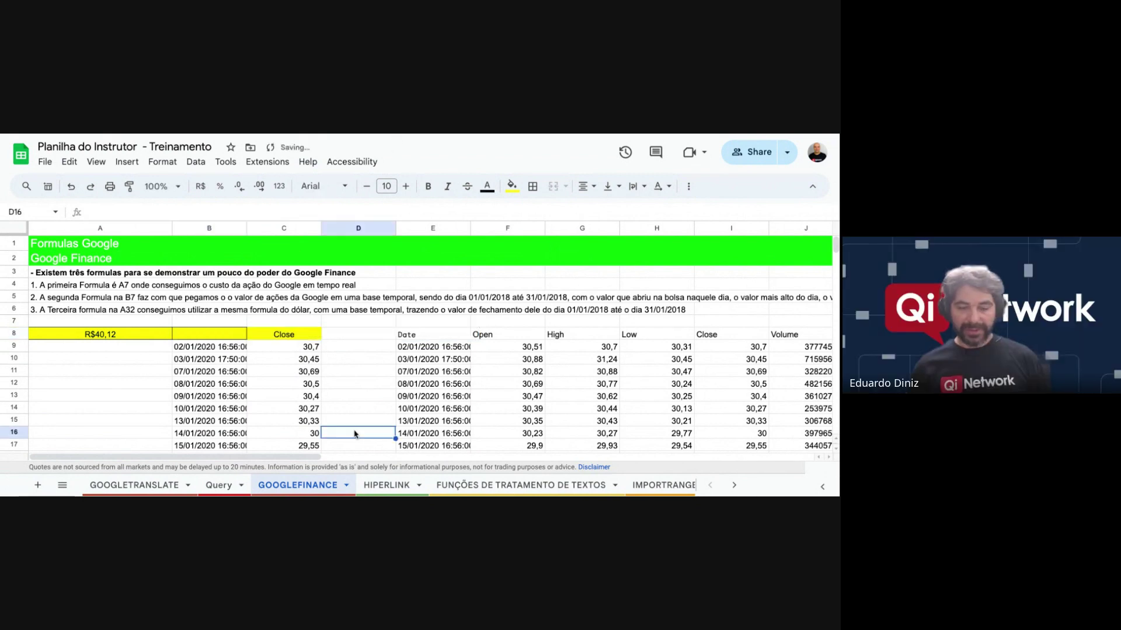
Examine the "price" GOOGLEFINANCE formula in B8 and the Date and Close columns it fills.
left_click(209, 334)
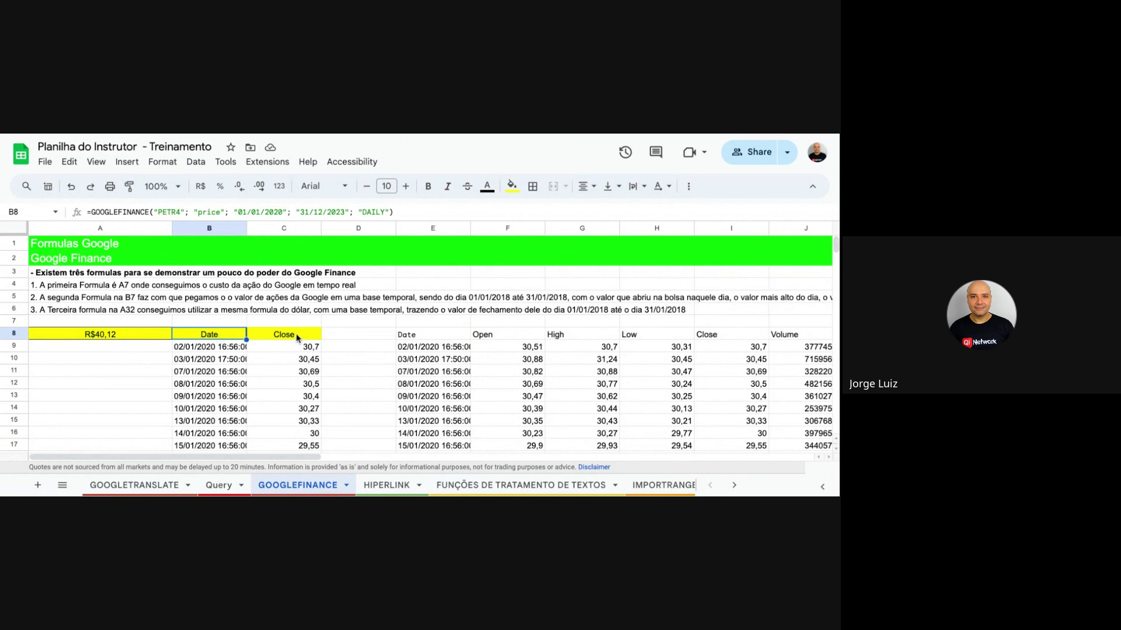
left_click(297, 337)
left_click(211, 337)
left_click(413, 215)
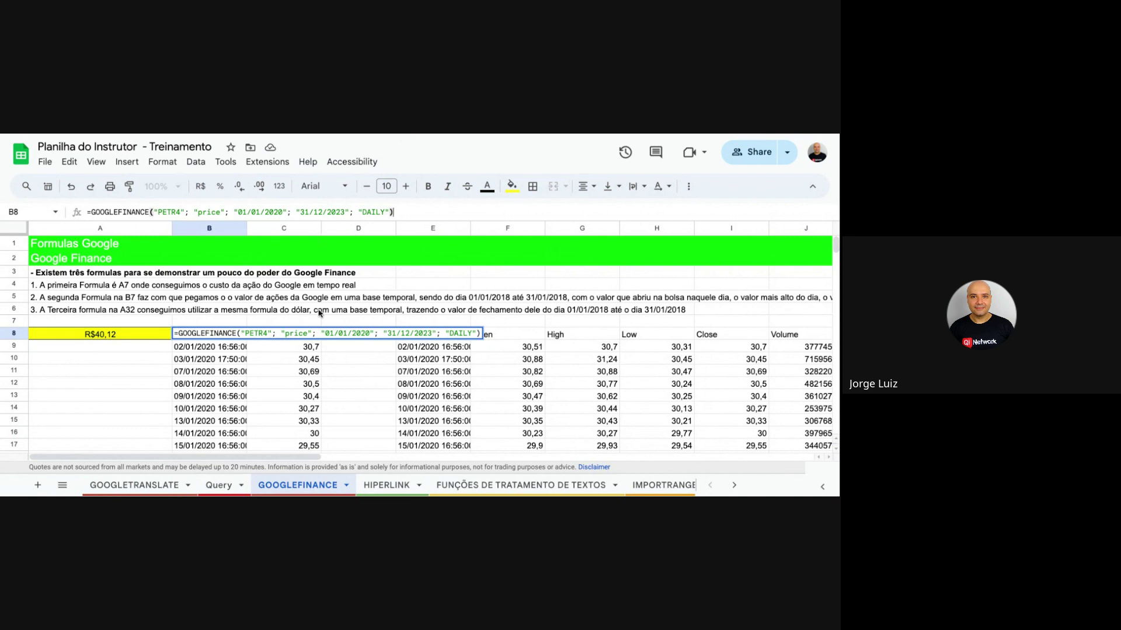
left_click(313, 360)
left_click(216, 336)
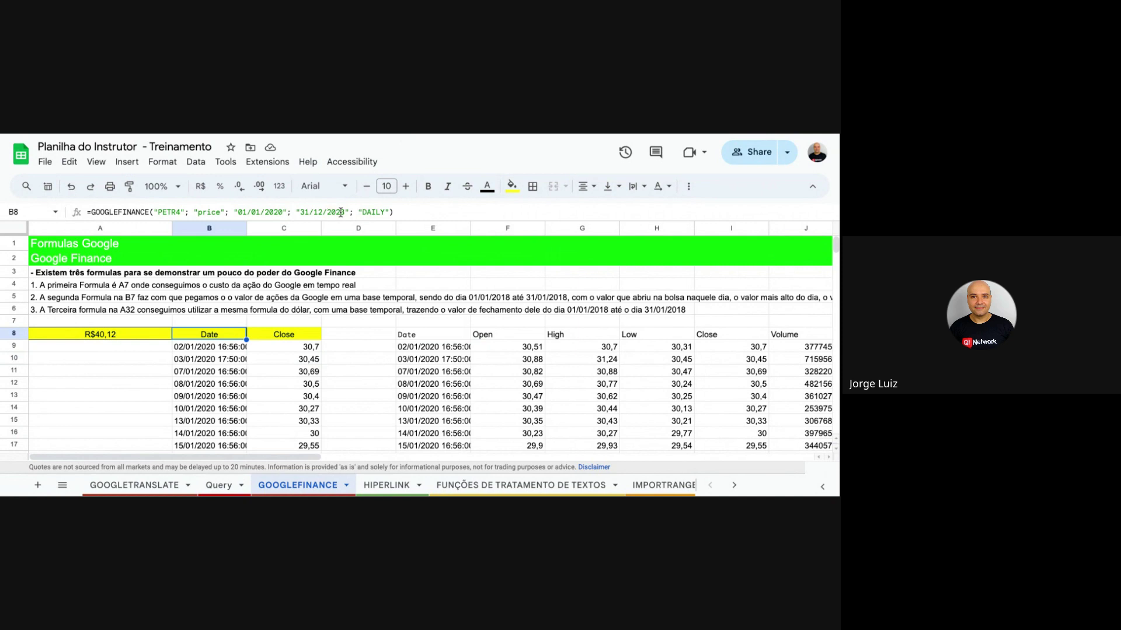
left_click(424, 214)
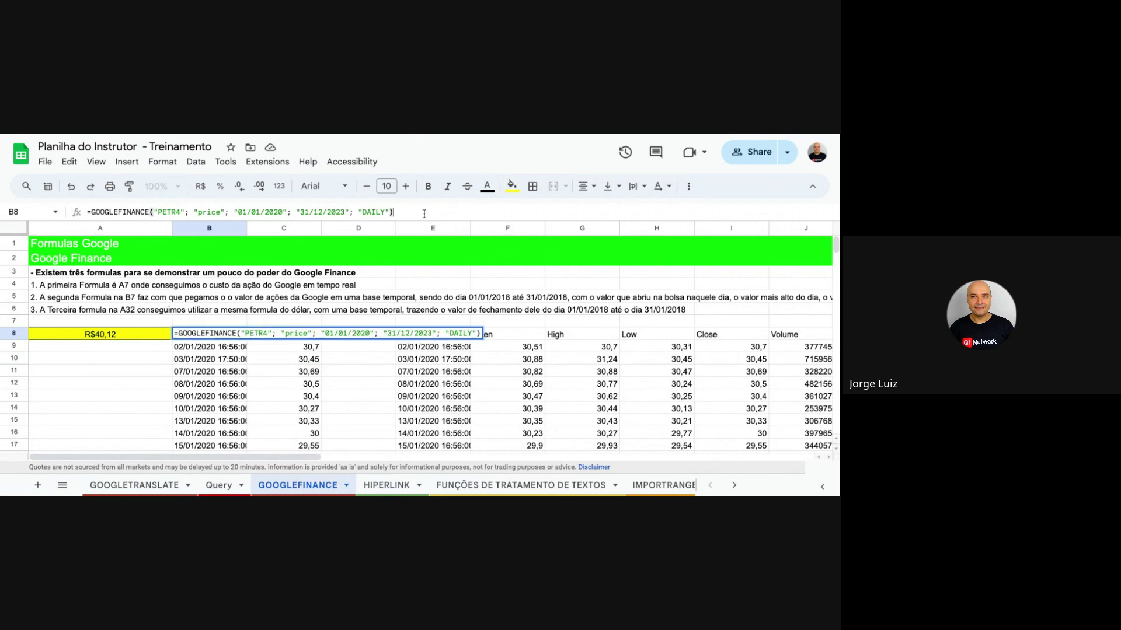
left_click(311, 359)
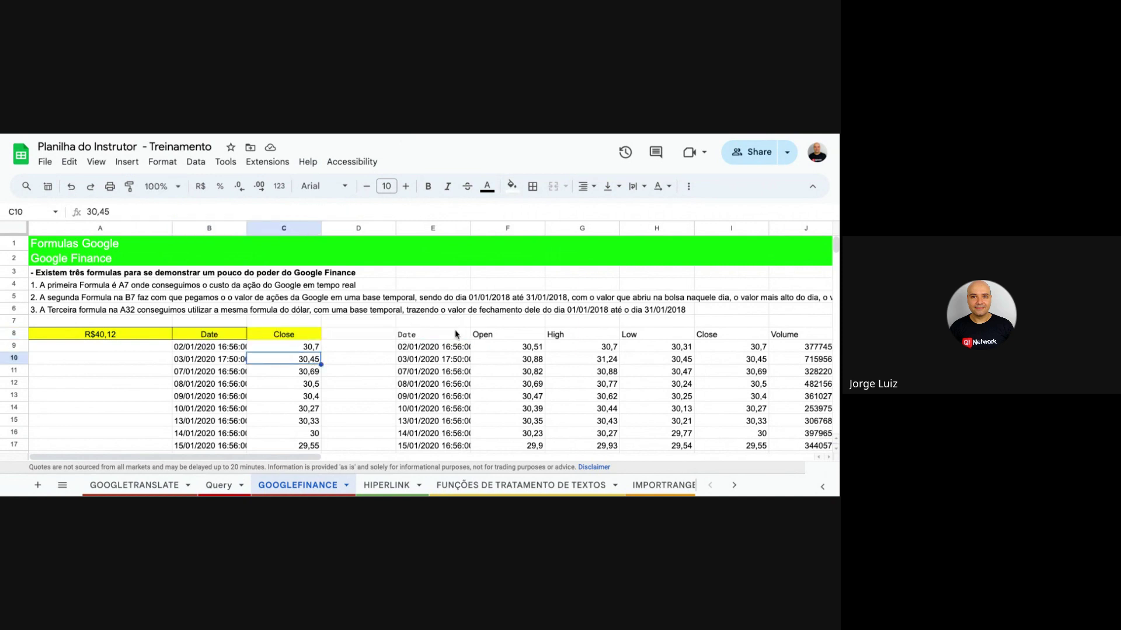
Compare the "price" formula in B8 with the "all" formula in E8 and the columns each one fills.
left_click(211, 336)
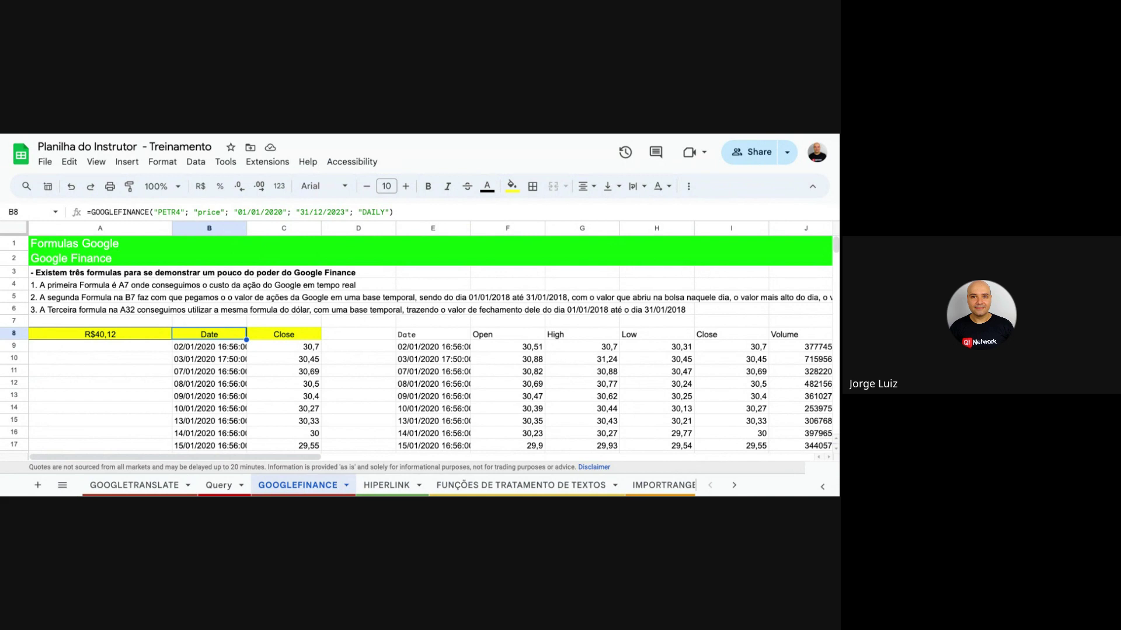
left_click(415, 340)
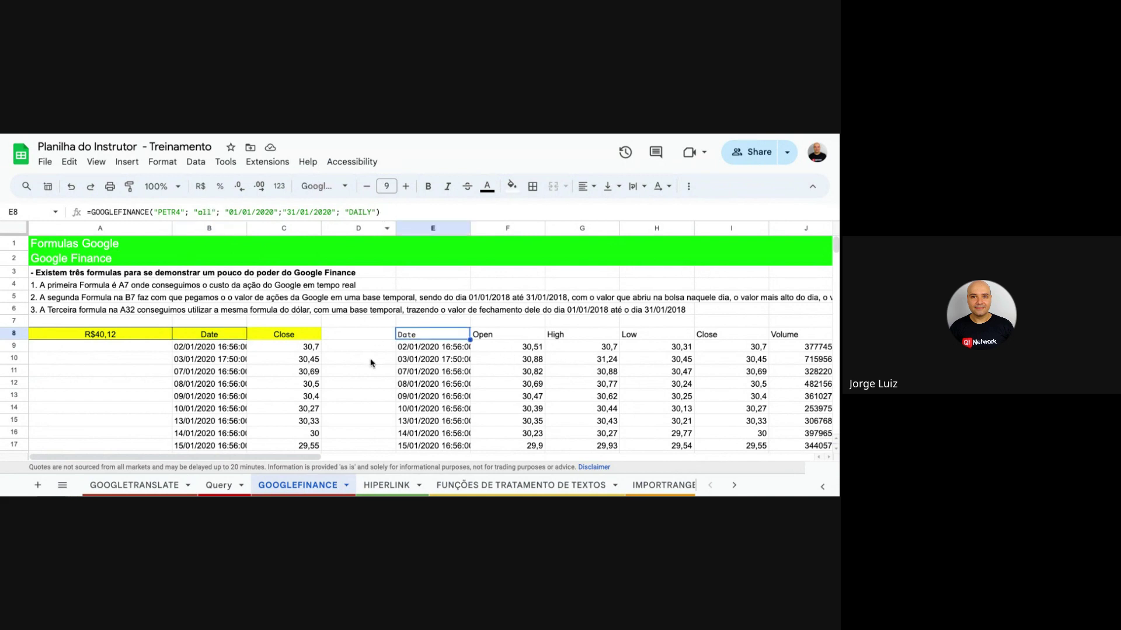
left_click(218, 339)
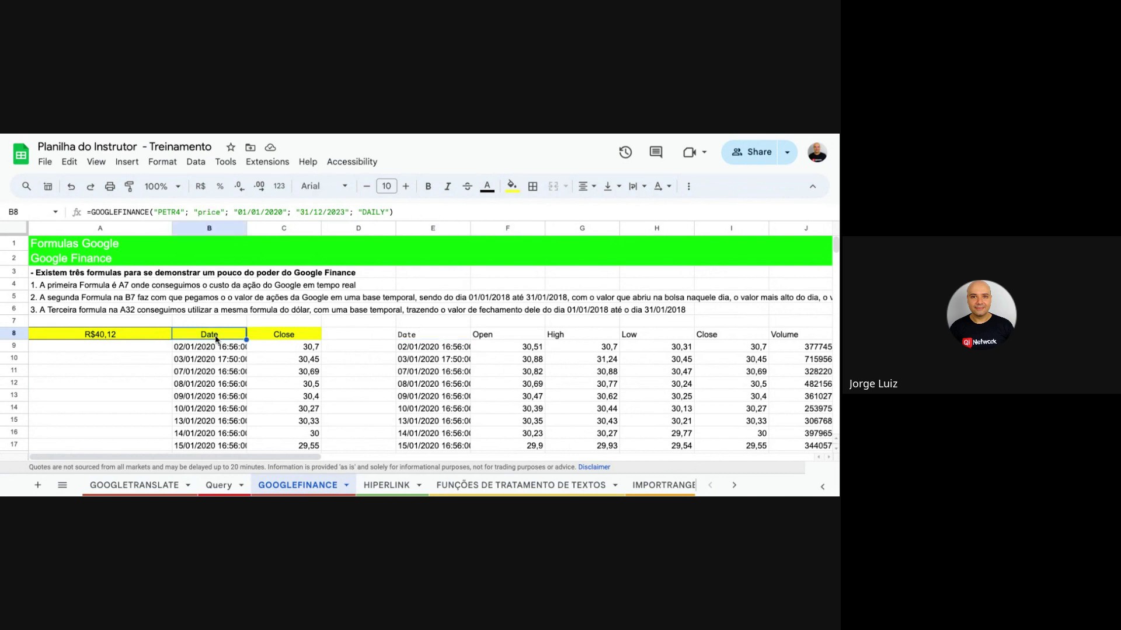
left_click(412, 338)
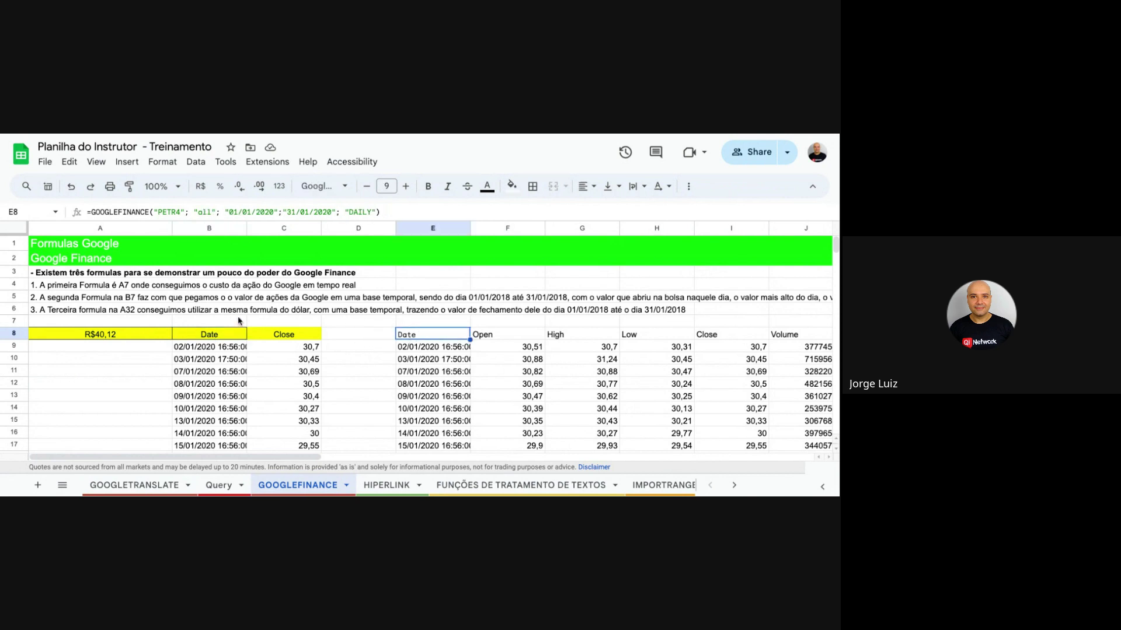
left_click(198, 332)
left_click(263, 346)
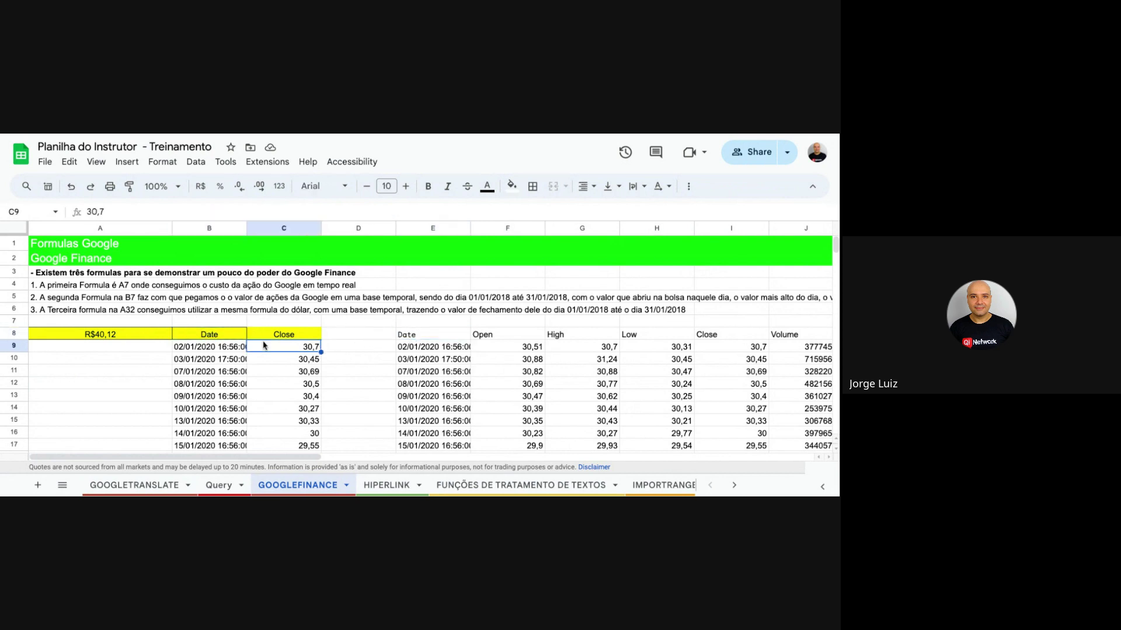
left_click(216, 334)
left_click(302, 350)
left_click(436, 359)
Go through the Open, High, Low, Close and Volume columns returned by the E8 formula, using row 9.
scroll(326, 339, "right", 2)
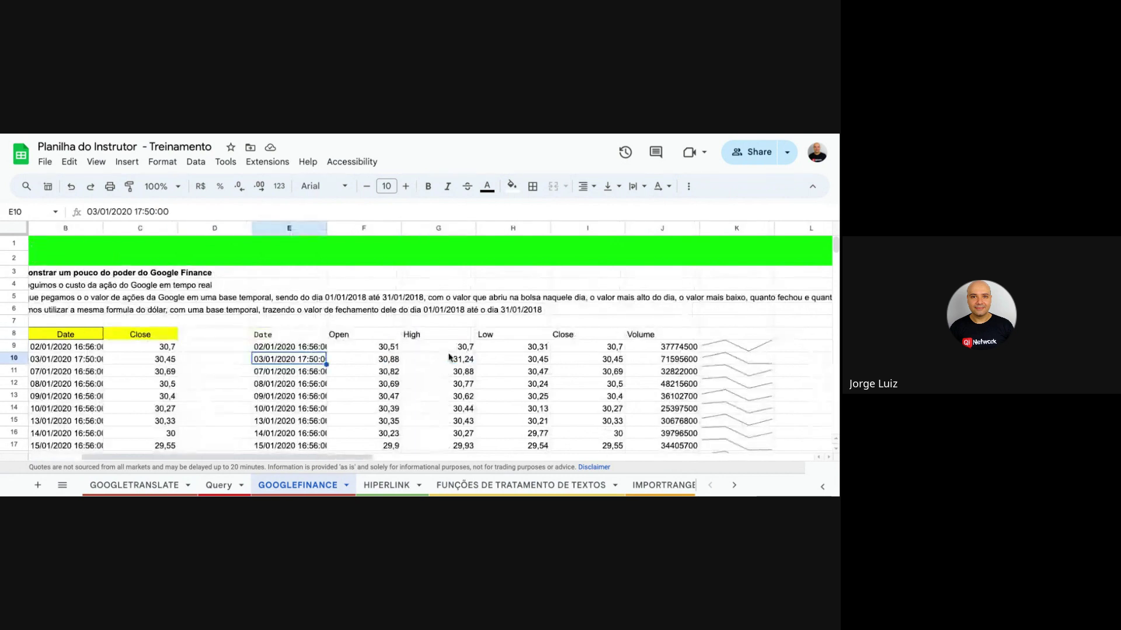
left_click_drag(325, 336, 633, 342)
left_click(356, 349)
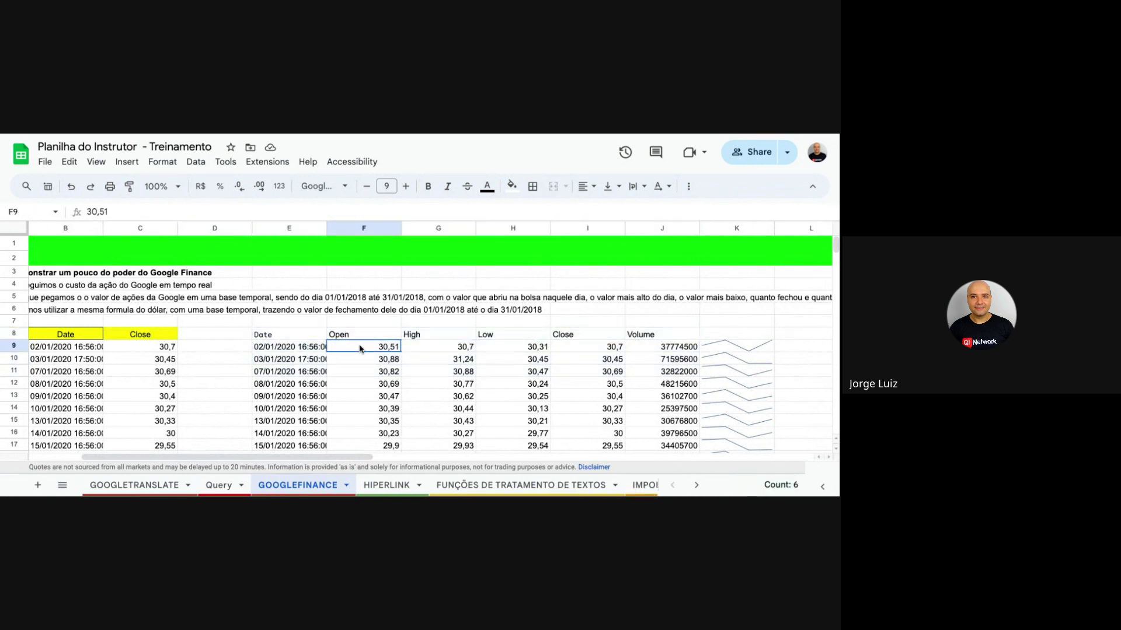
left_click(429, 348)
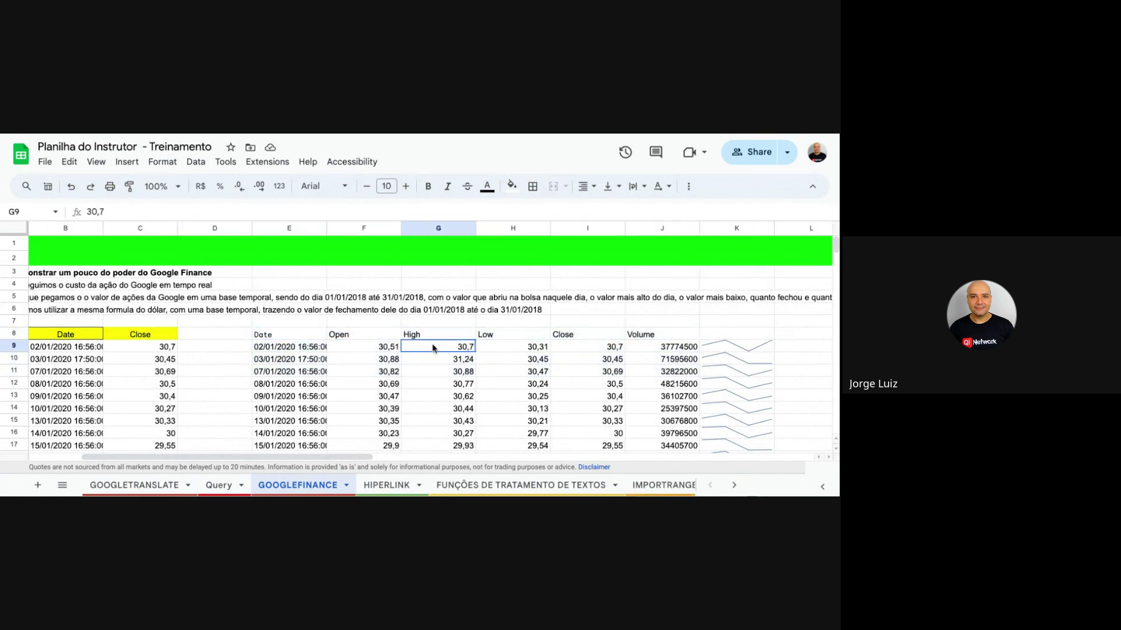
left_click(508, 353)
left_click(579, 349)
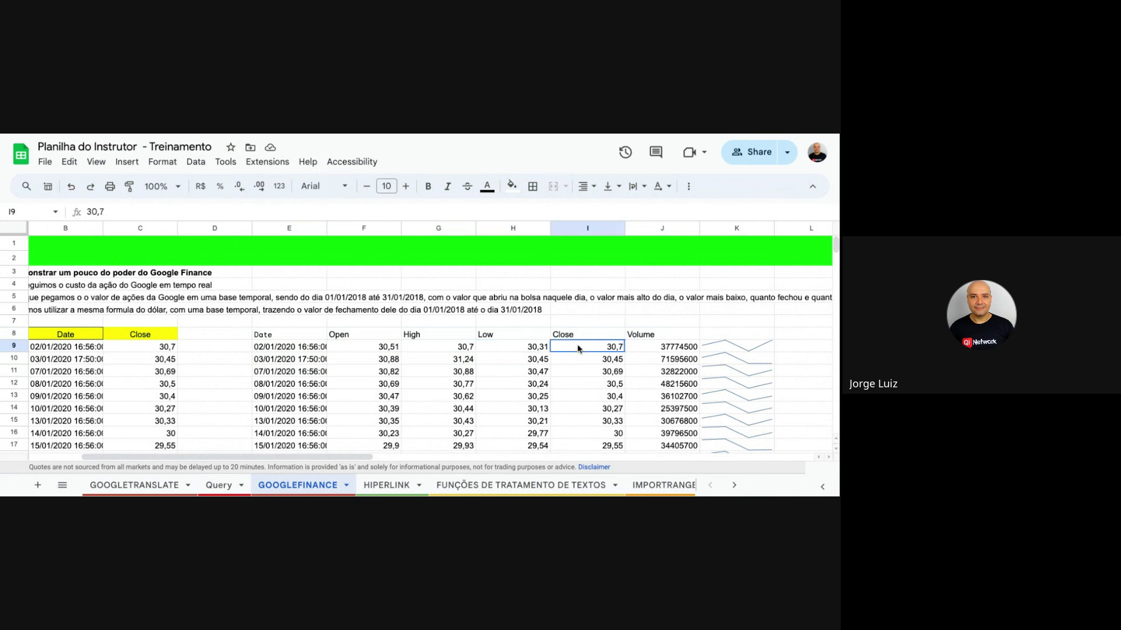
left_click(663, 351)
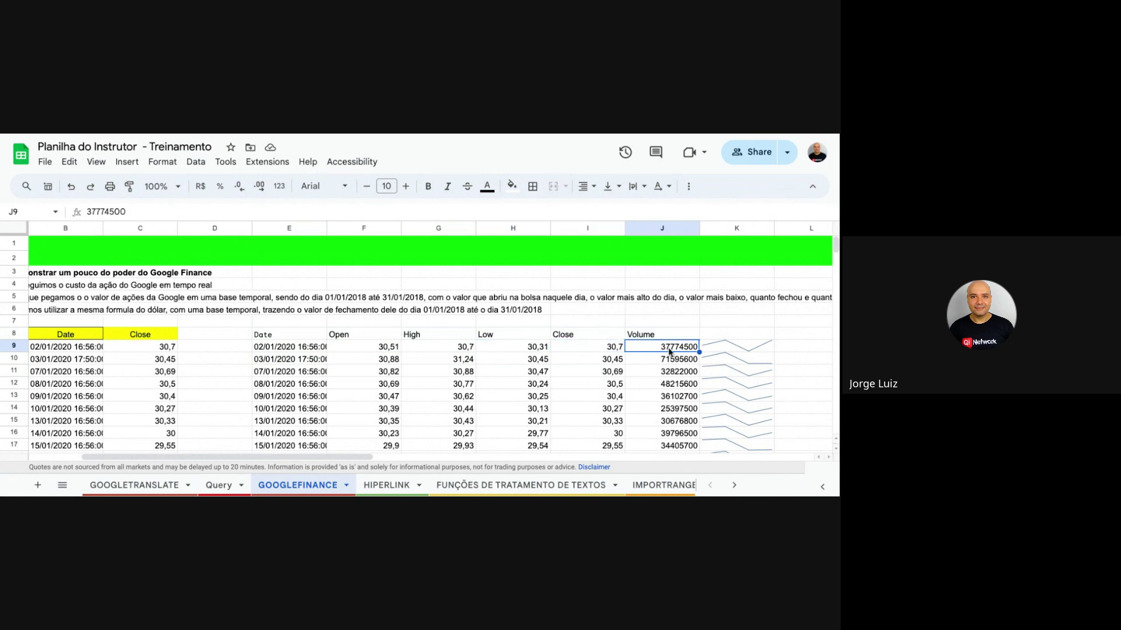
Inspect the SPARKLINE formula in K9 and the price columns it charts, leaving the formula unedited.
scroll(665, 351, "right", 5)
scroll(665, 352, "down", 1)
scroll(411, 364, "left", 3)
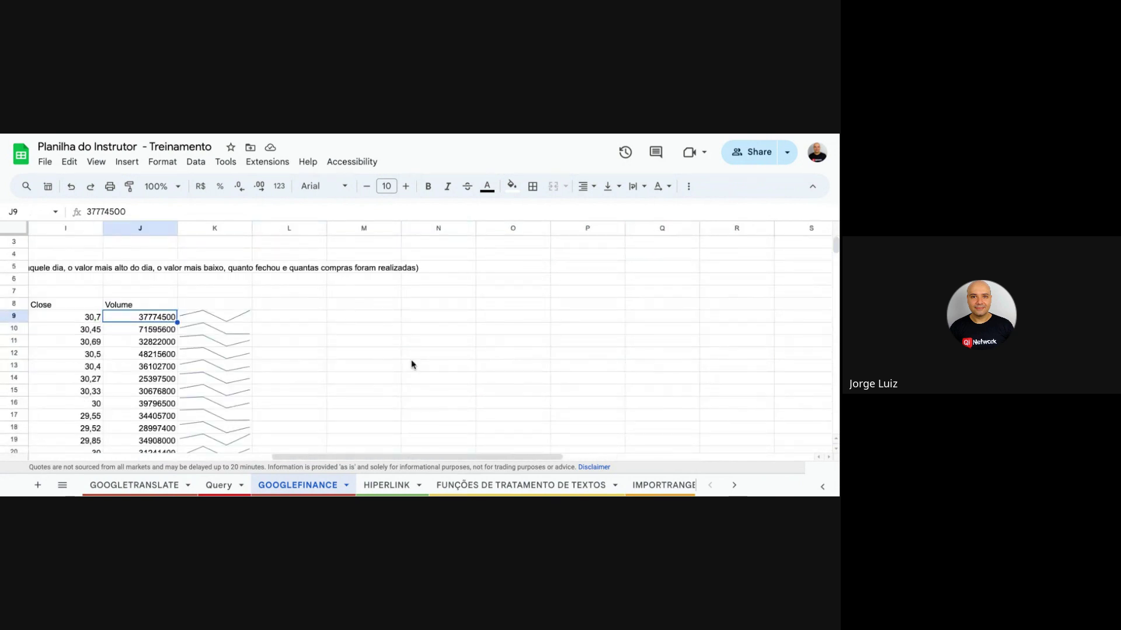
left_click(268, 319)
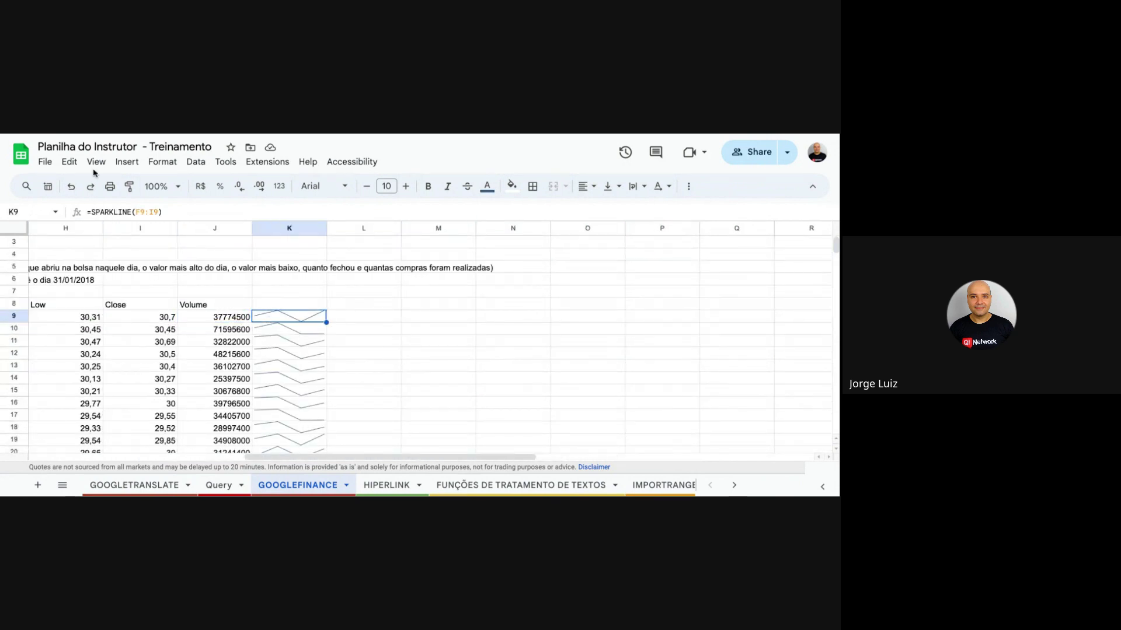
left_click_drag(181, 209, 64, 215)
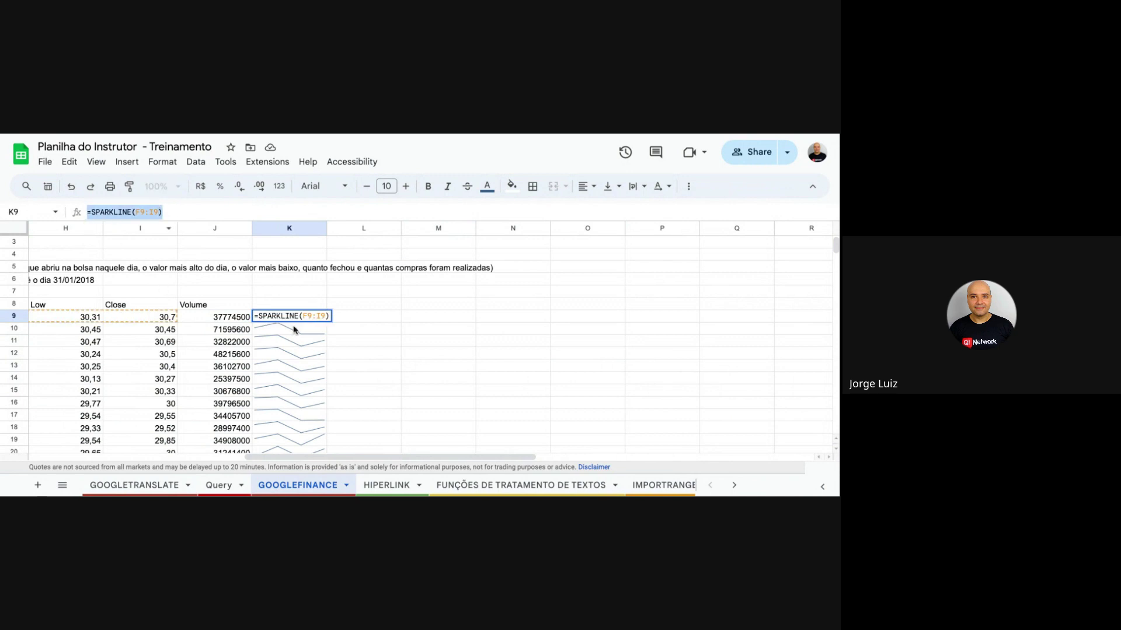
key("Escape")
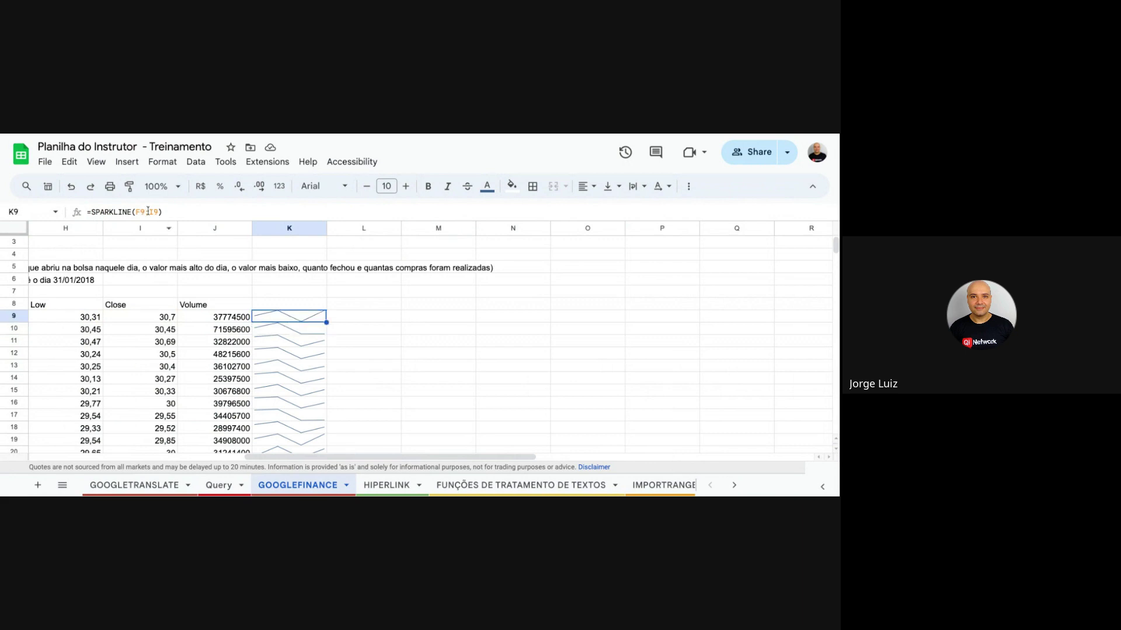
left_click(196, 319)
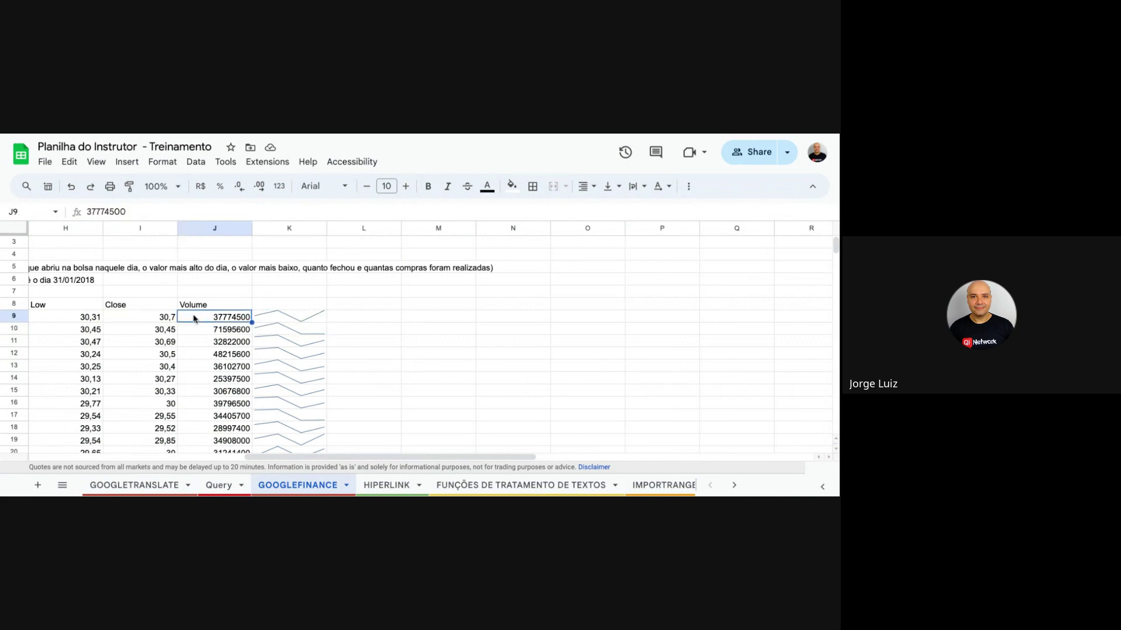
left_click(279, 319)
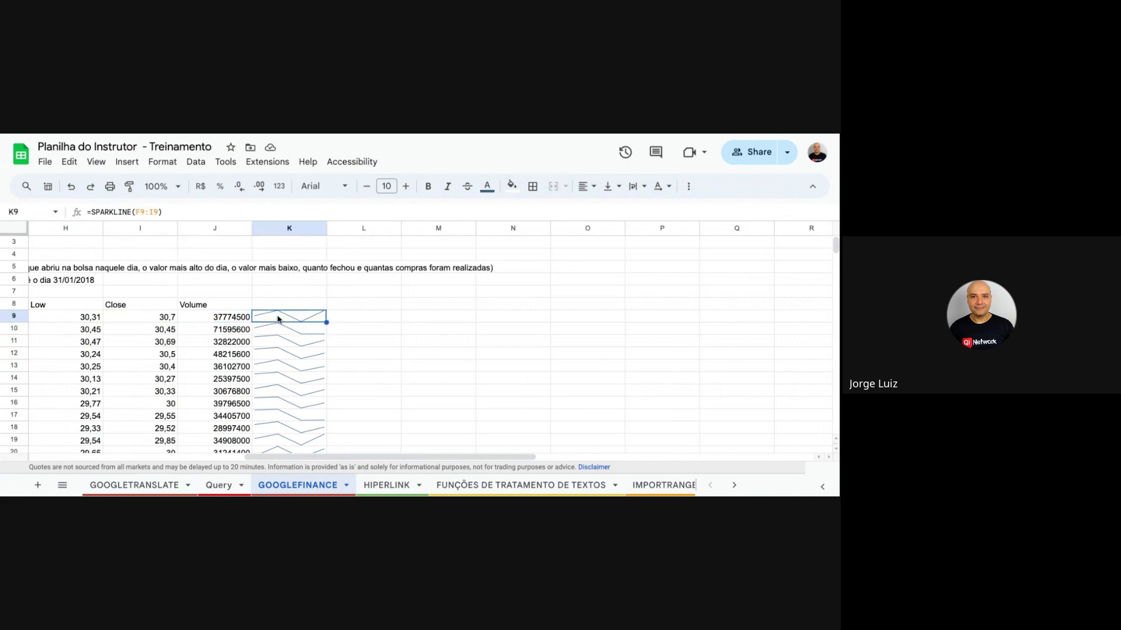
scroll(198, 315, "left", 4)
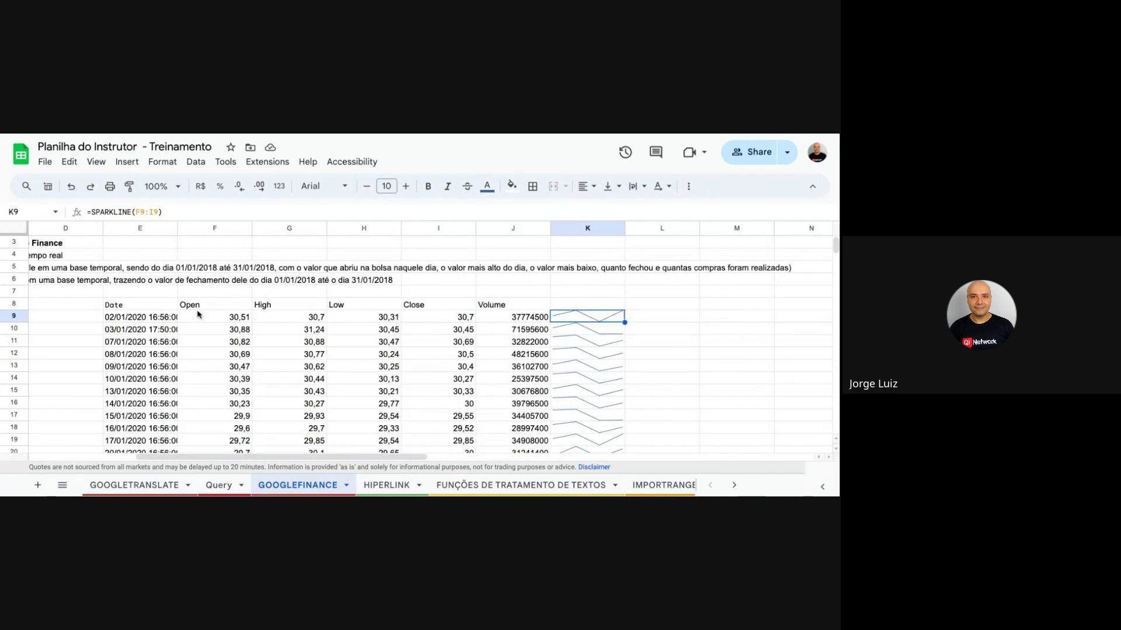
scroll(198, 315, "left", 3)
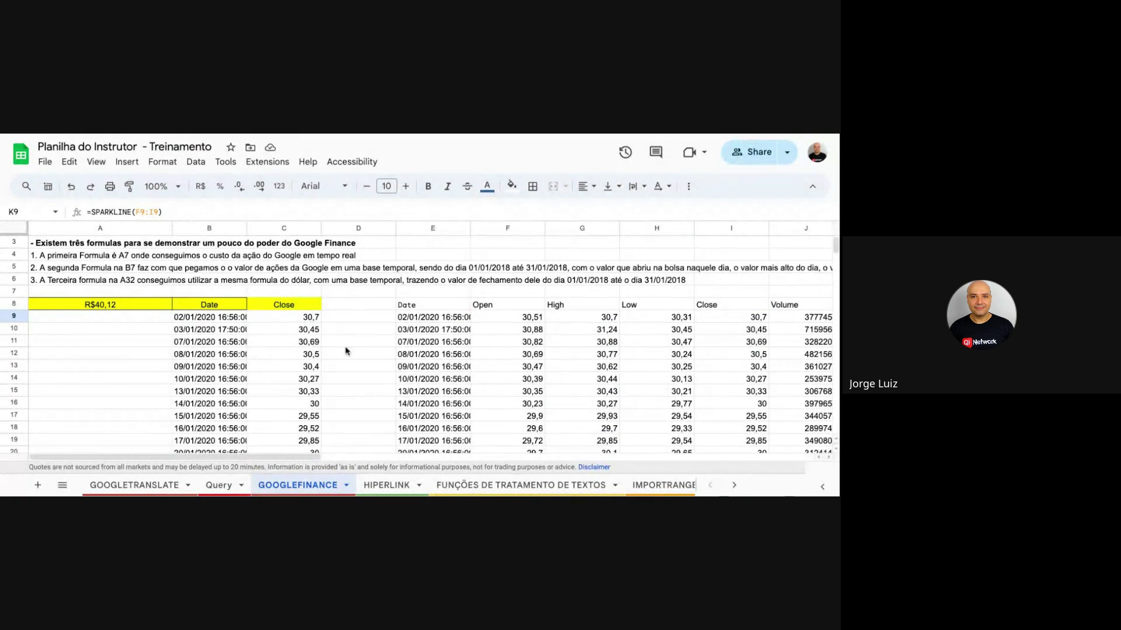
Switch to the GOOGLETRANSLATE sheet and highlight the sample texts in A13:A17 used for language detection.
scroll(127, 418, "down", 3)
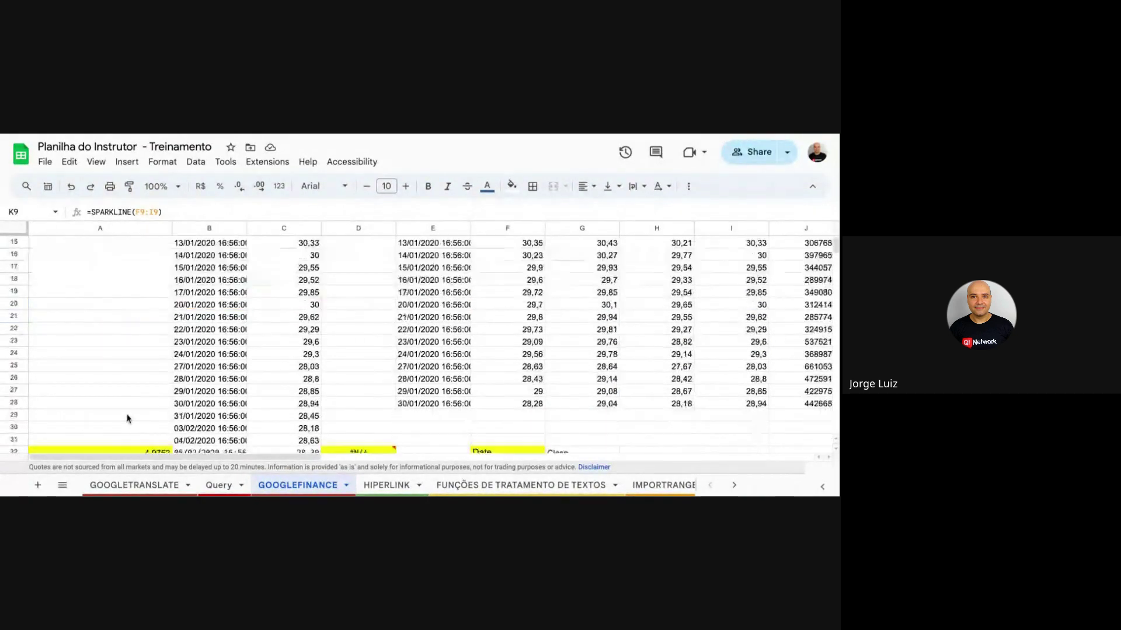
scroll(128, 418, "down", 3)
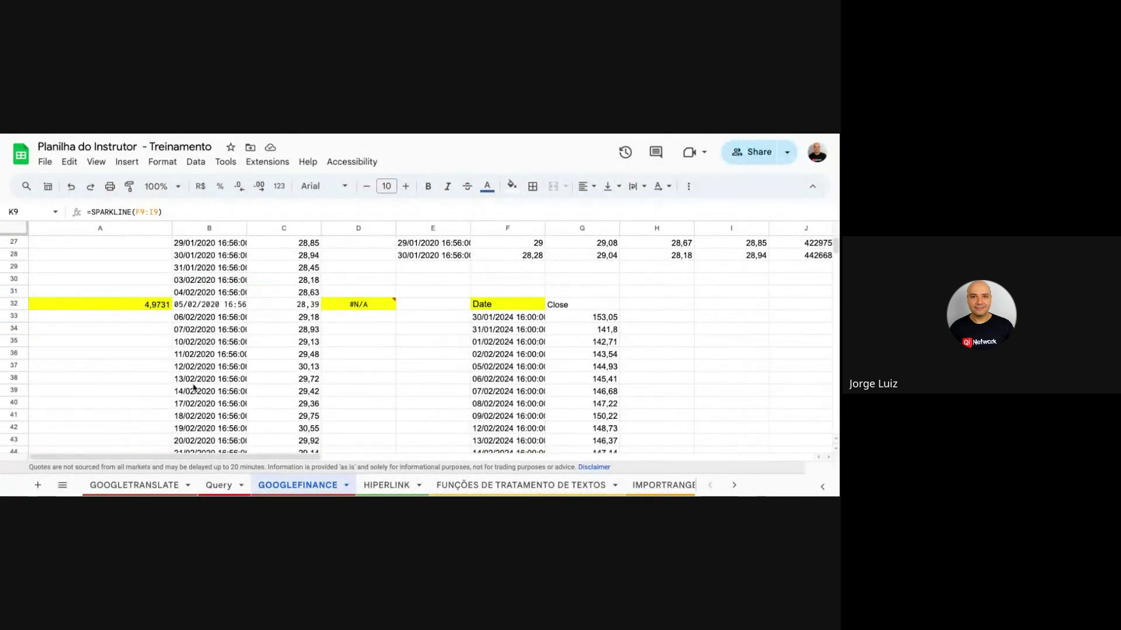
left_click(134, 485)
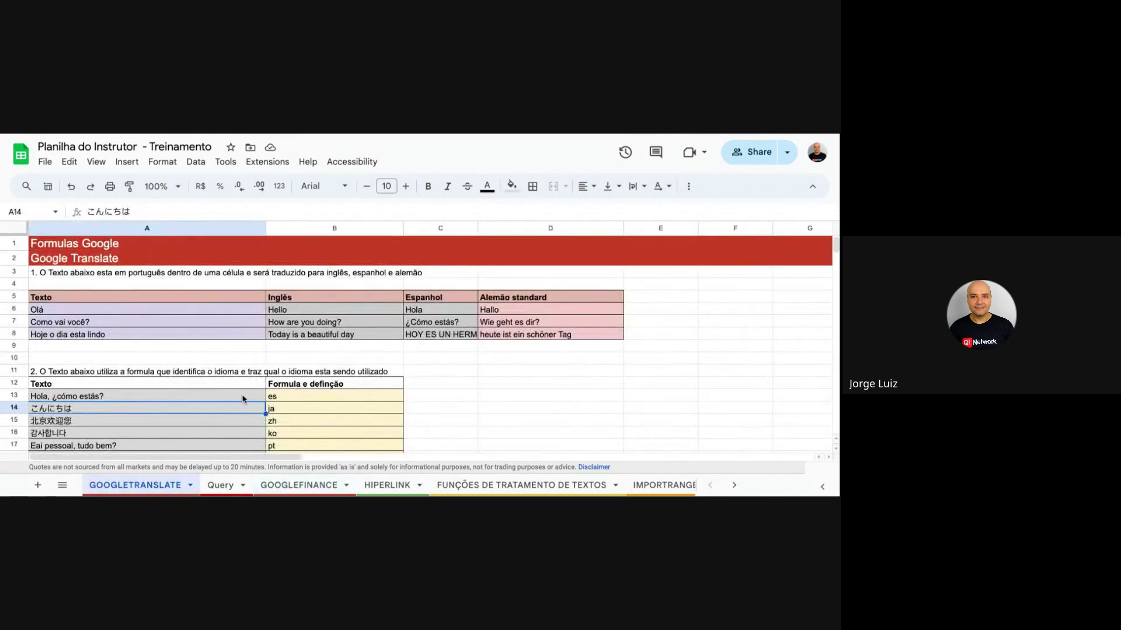
left_click_drag(241, 397, 258, 438)
left_click_drag(224, 401, 225, 450)
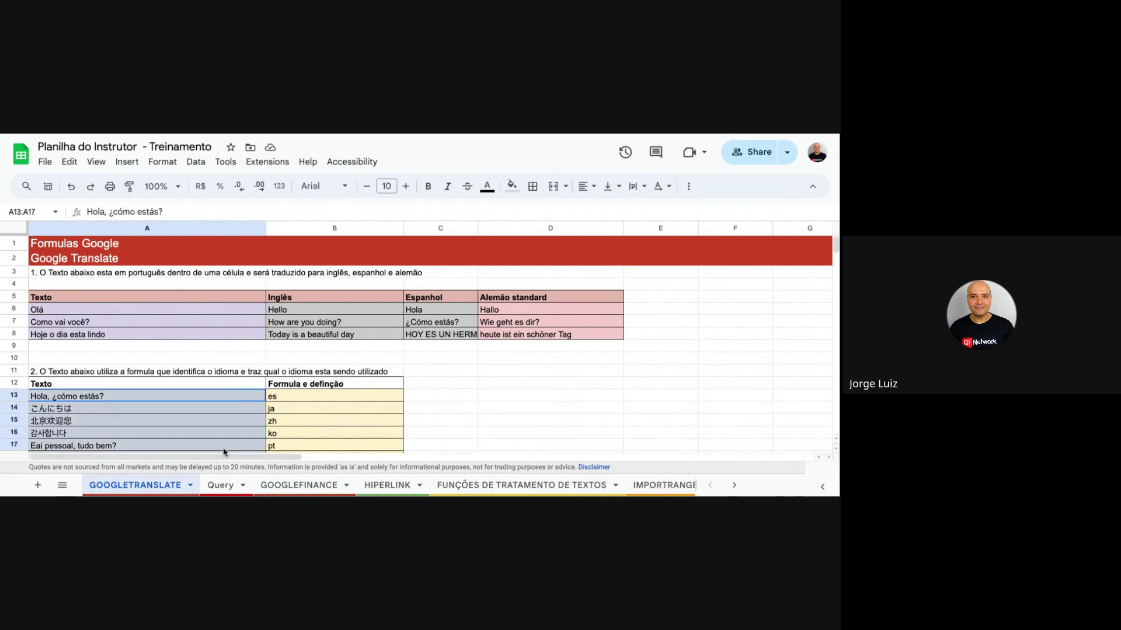
Inspect the DetectLanguage formula in B13 and the text cell it references, leaving the formula unedited.
left_click(292, 404)
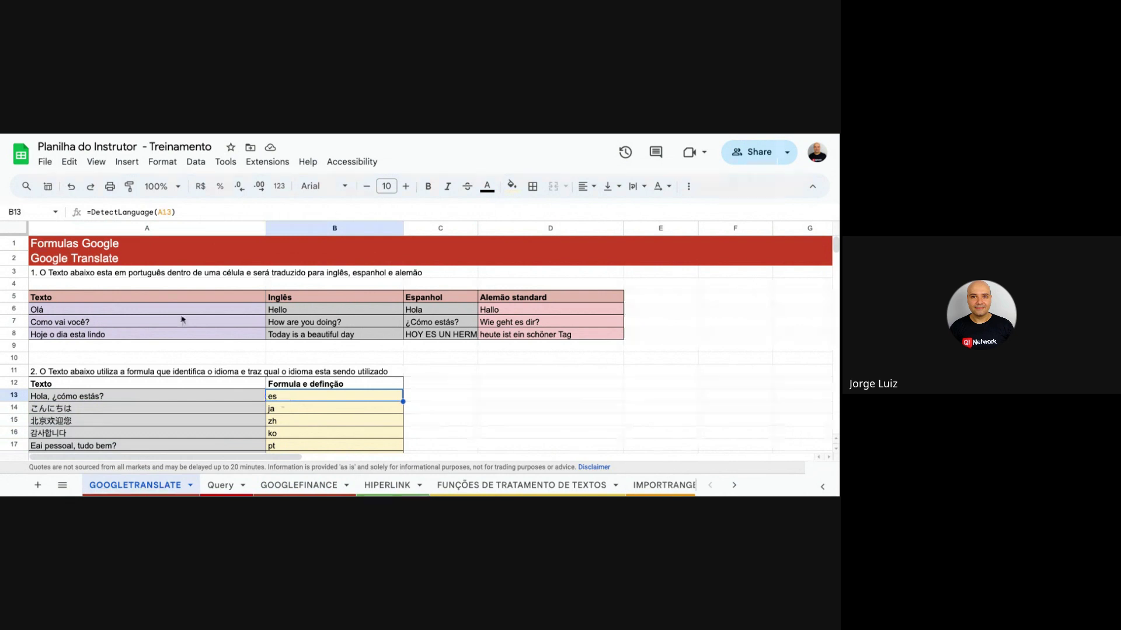
left_click_drag(156, 400, 156, 435)
left_click(288, 397)
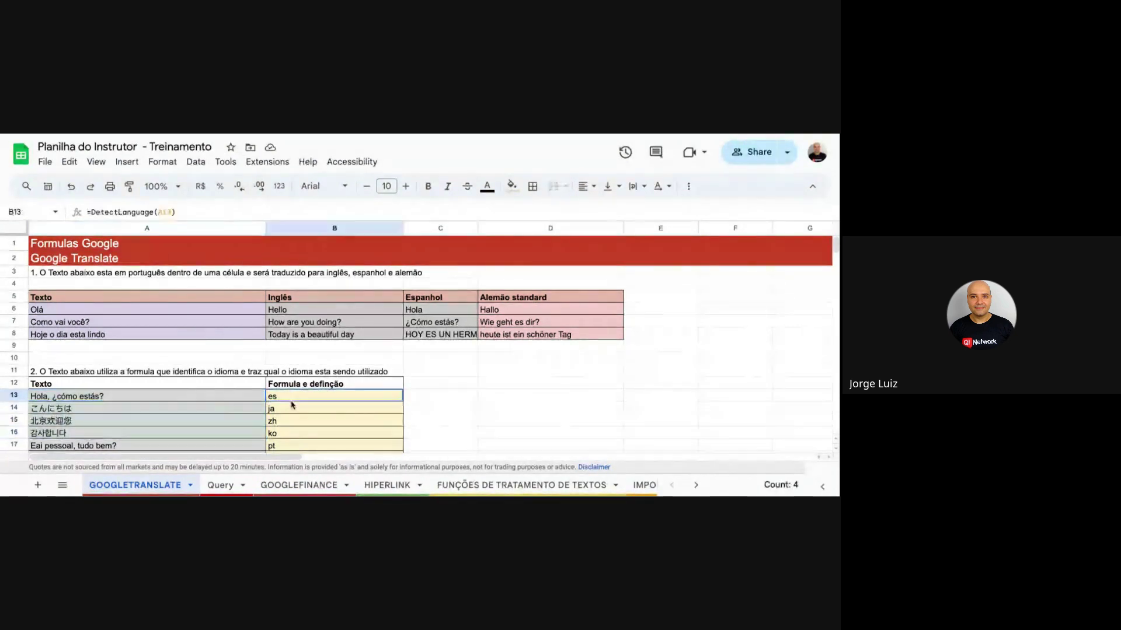
left_click(155, 212)
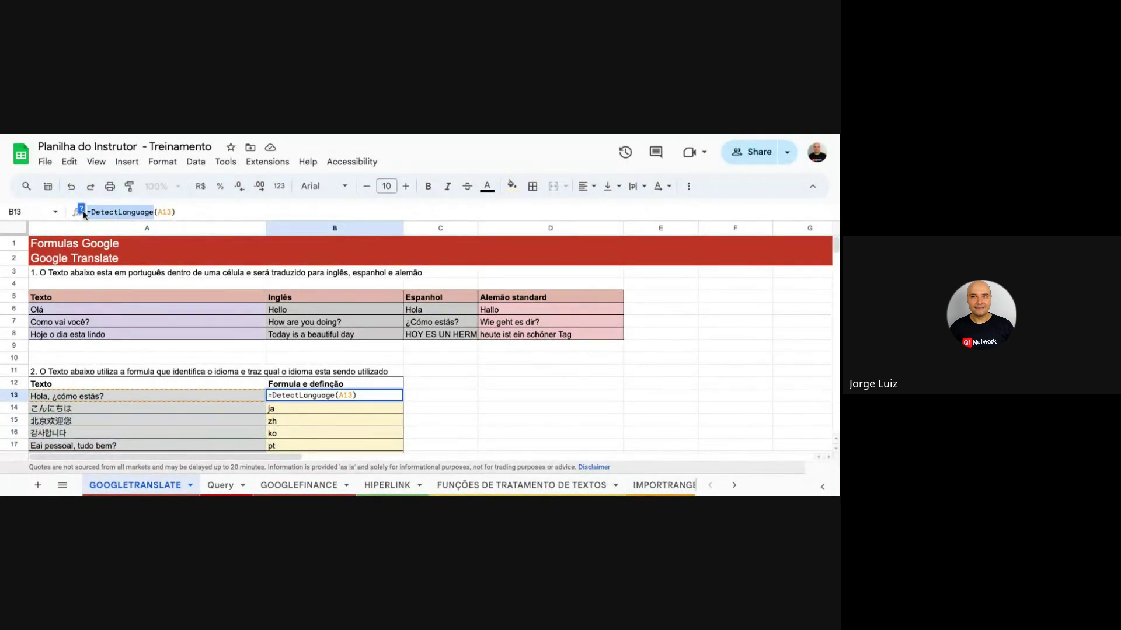
left_click(295, 425)
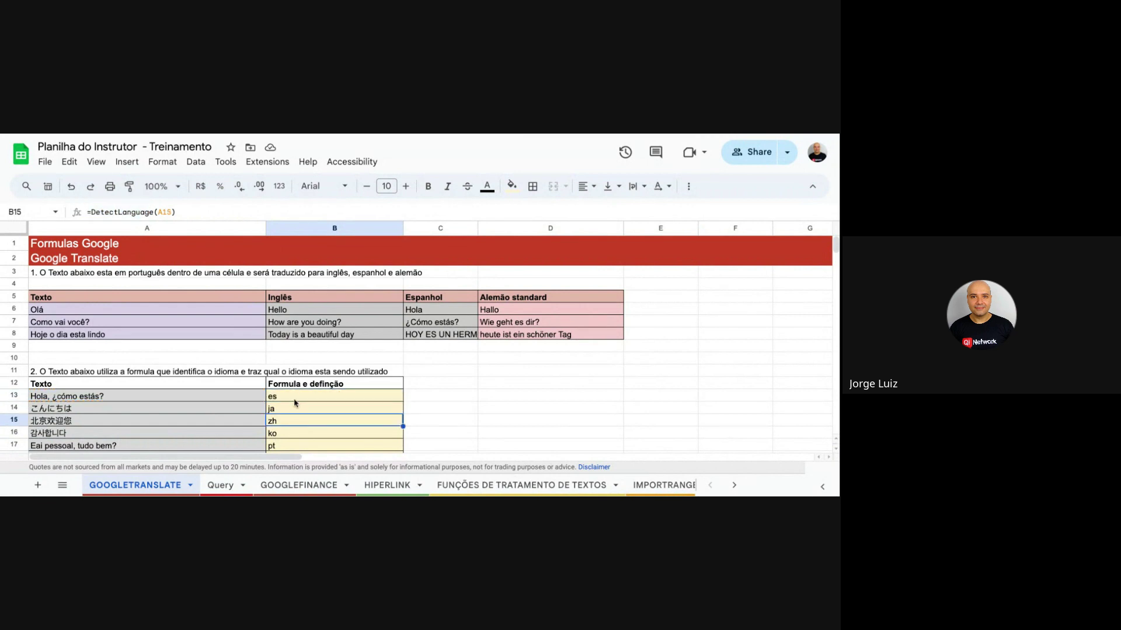
Compare the language codes in column B, from row 13 down, with the matching sample texts in column A.
left_click_drag(295, 394, 294, 451)
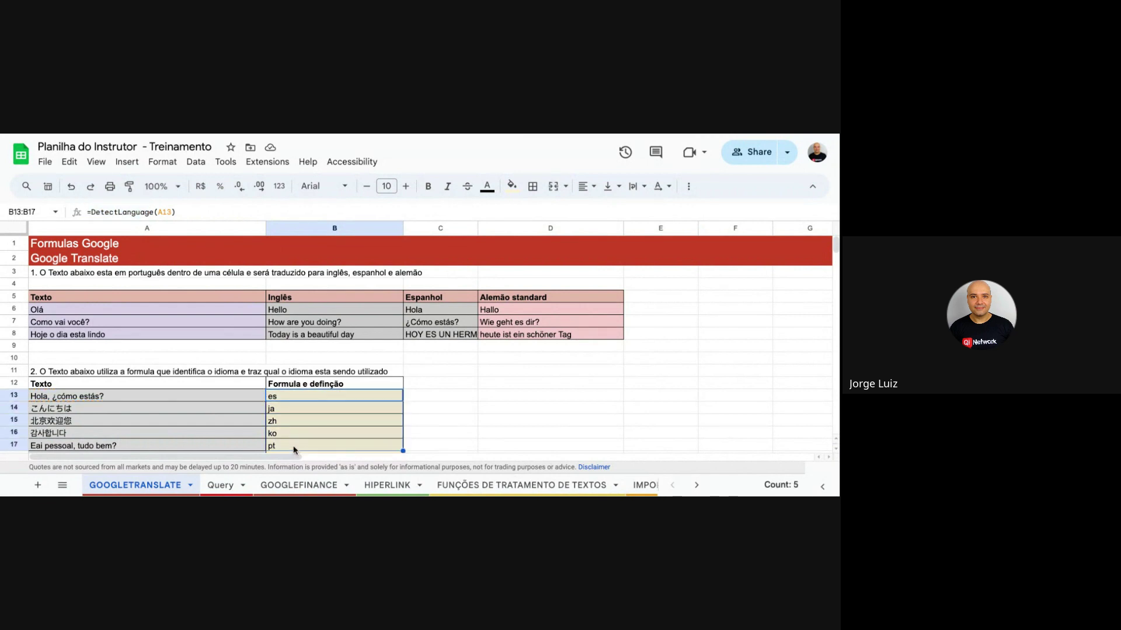
left_click_drag(238, 394, 233, 463)
left_click(295, 344)
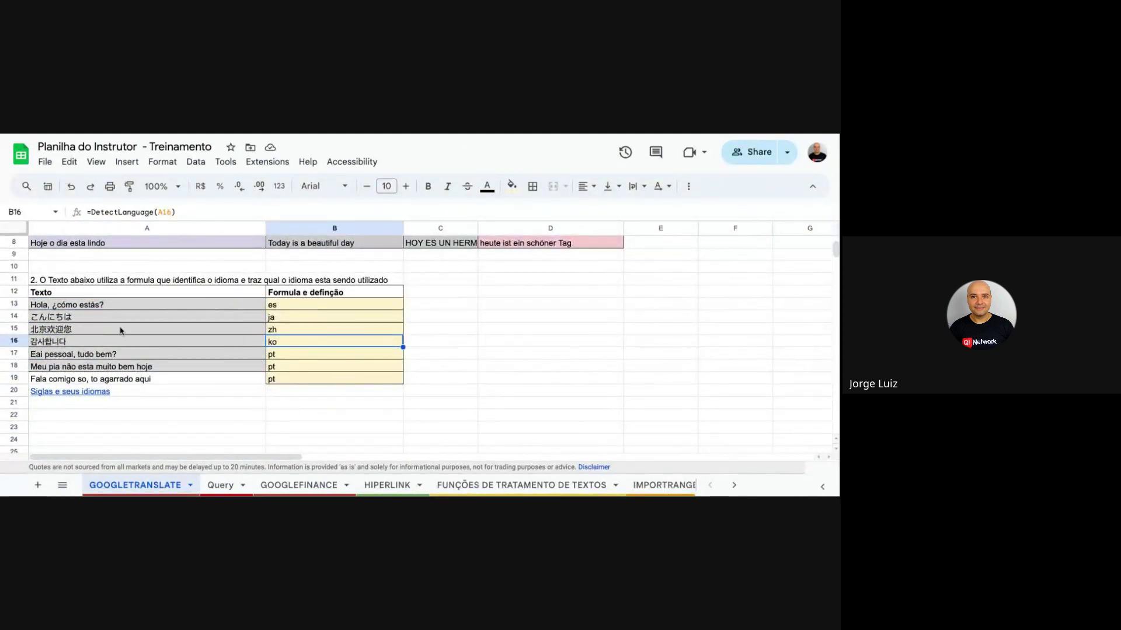
left_click_drag(146, 304, 315, 368)
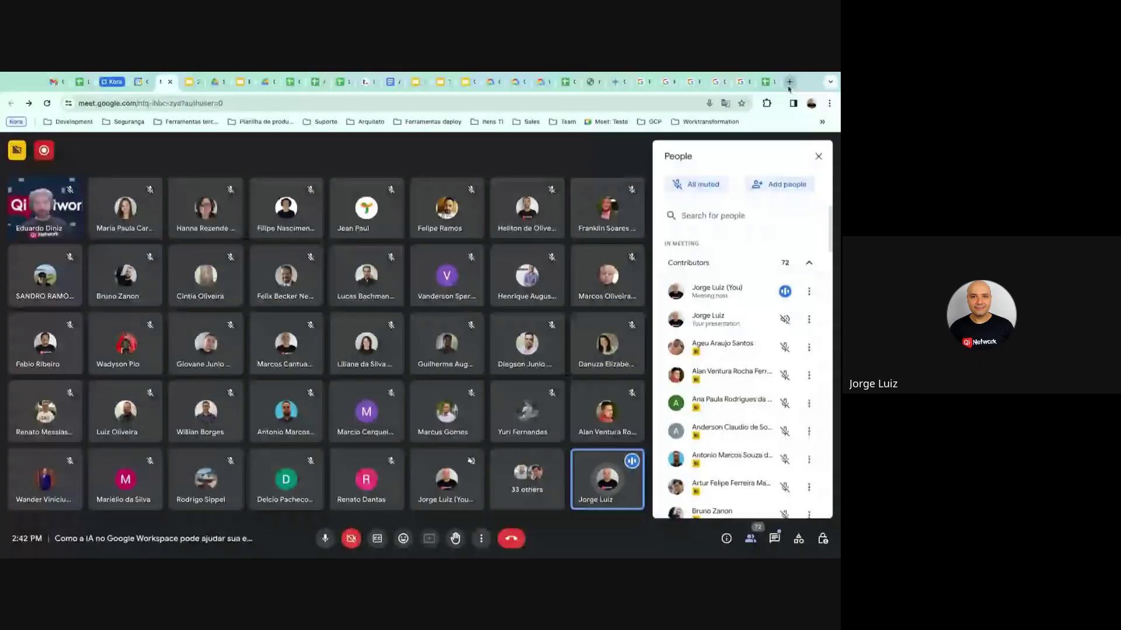
Open Google Cloud Search from the Google apps list in a new browser tab.
key("ctrl+t")
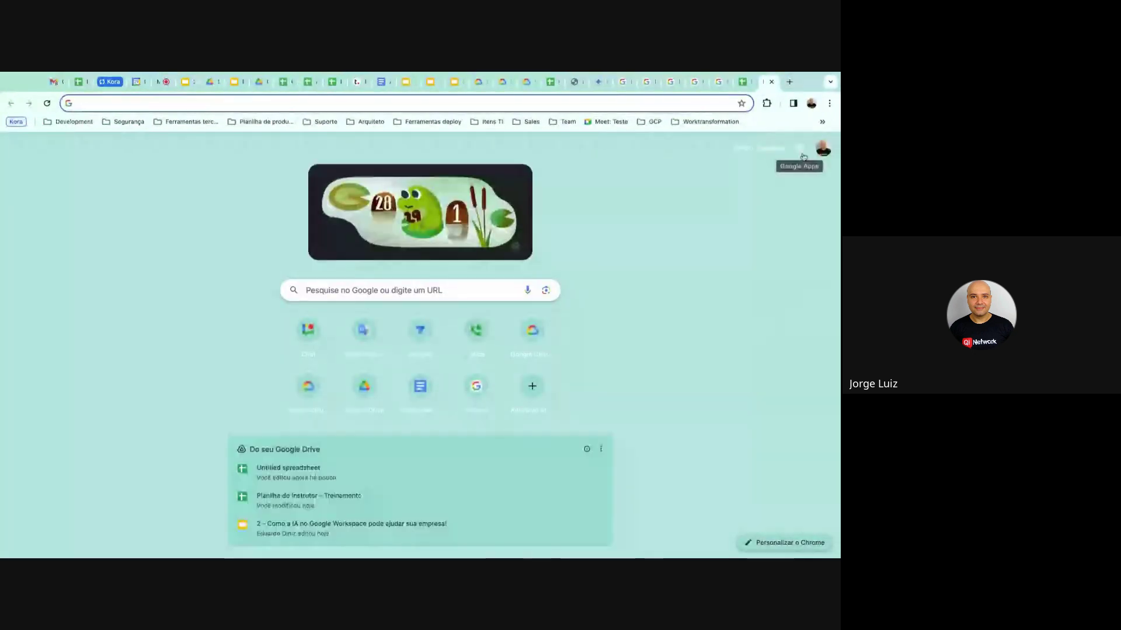
left_click(802, 155)
scroll(743, 304, "down", 4)
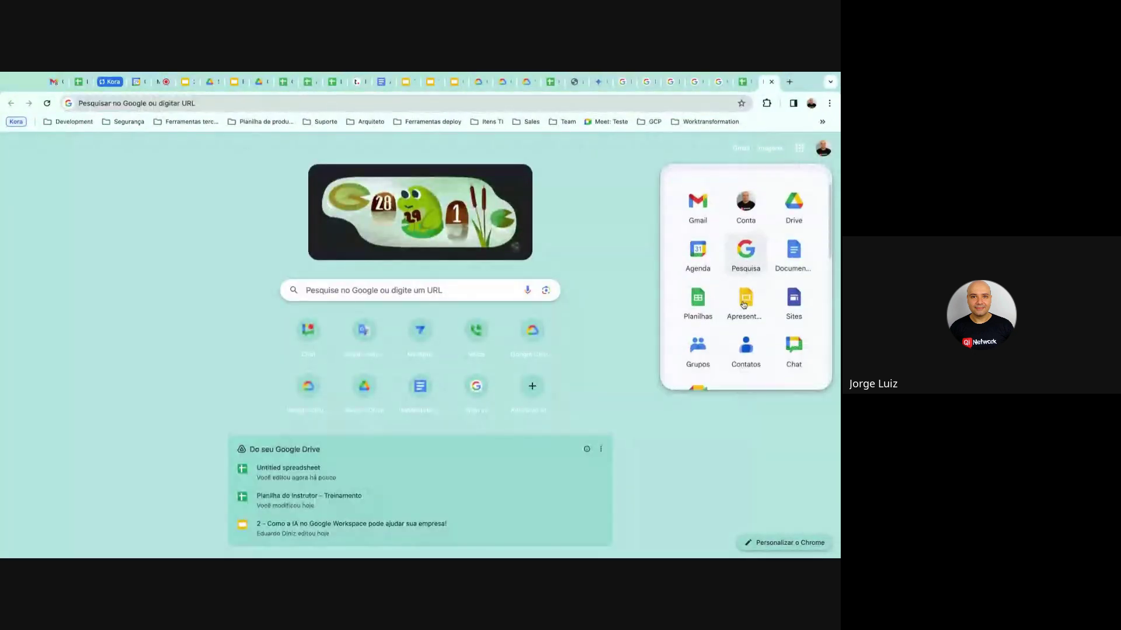
scroll(744, 305, "down", 3)
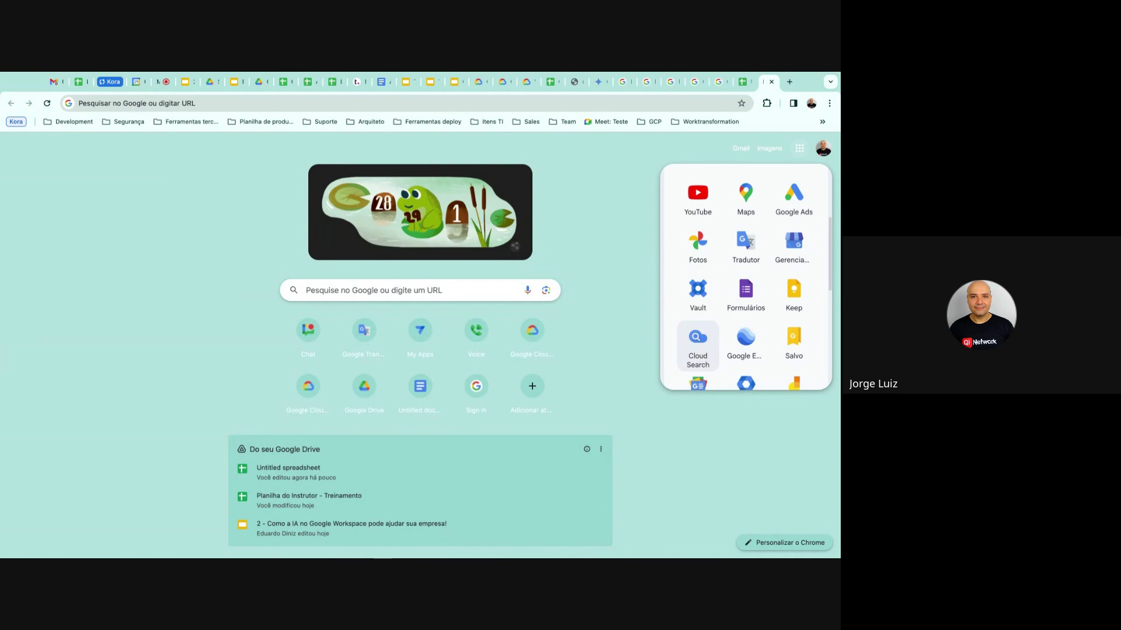
left_click(697, 345)
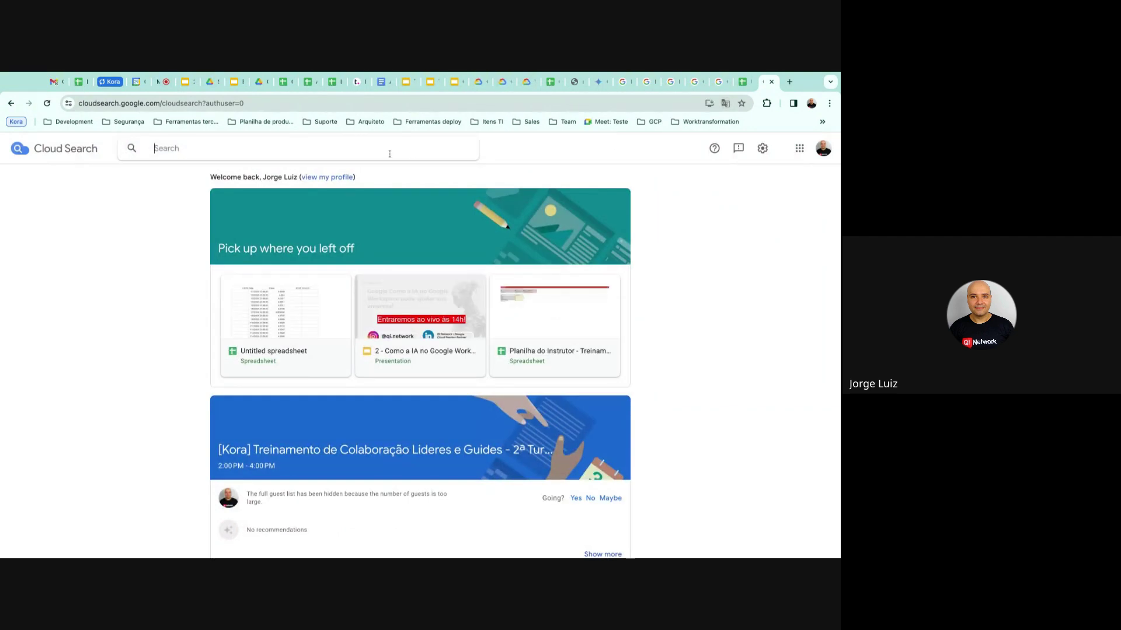
Search Cloud Search for "visa" across all content and return to its home page.
type("visa")
key("Return")
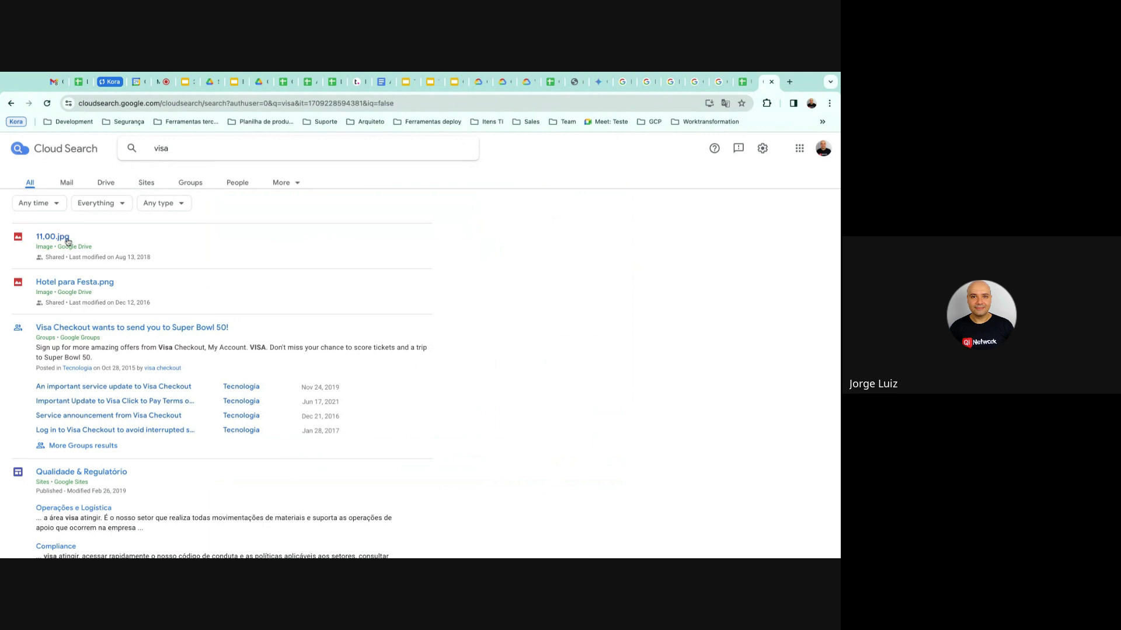
left_click(48, 149)
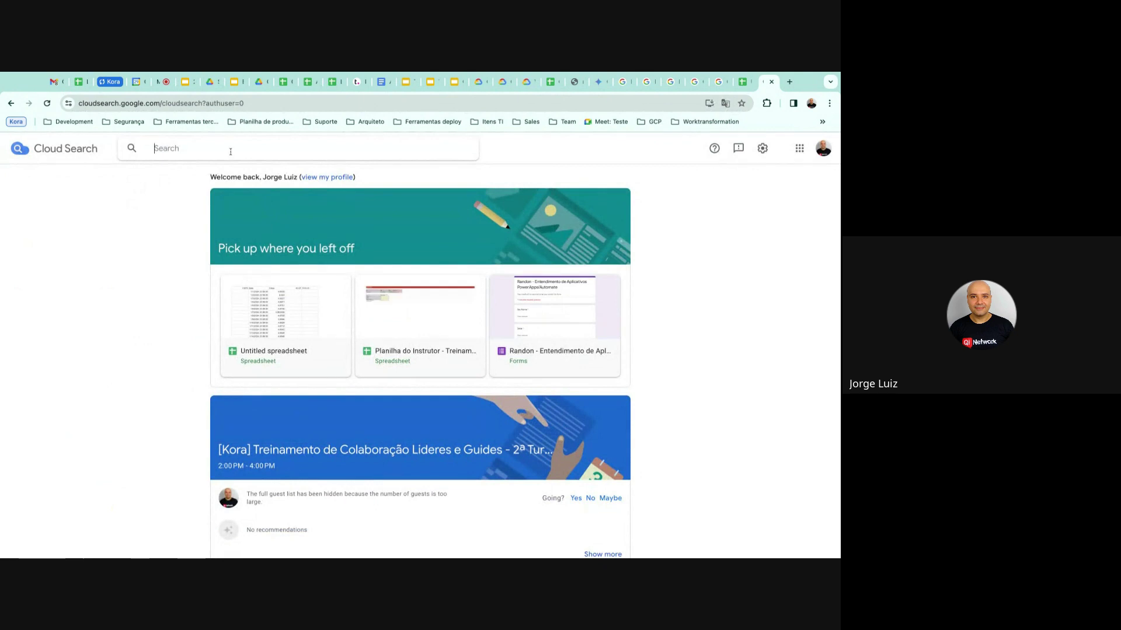
Repeat the "visa" search and show the additional result categories available for filtering.
type("visa")
key("Return")
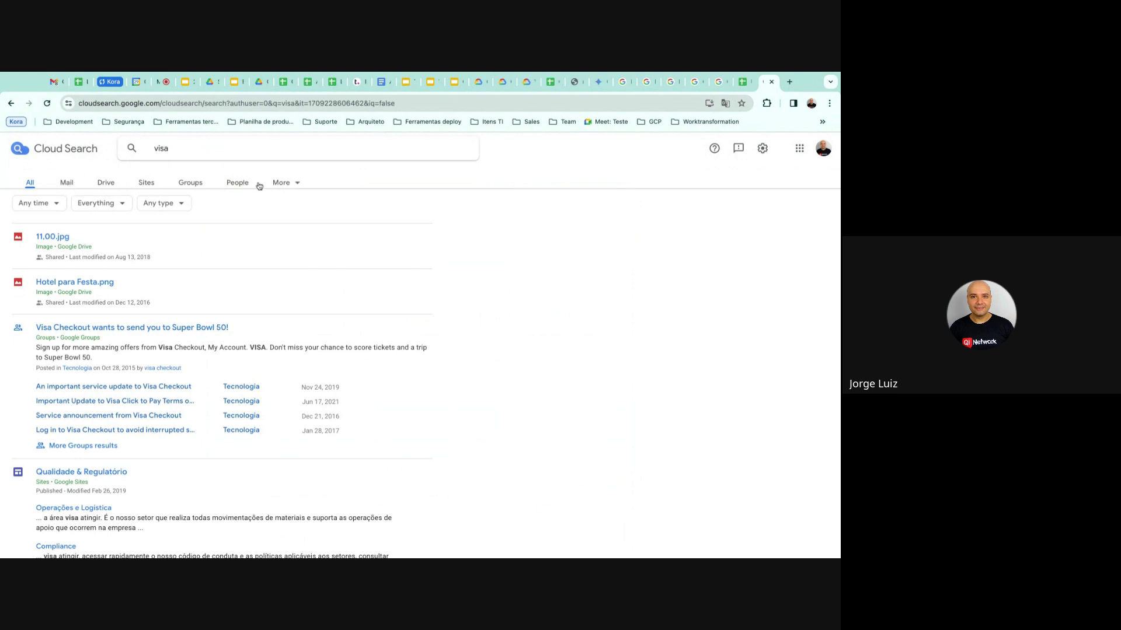
left_click(295, 184)
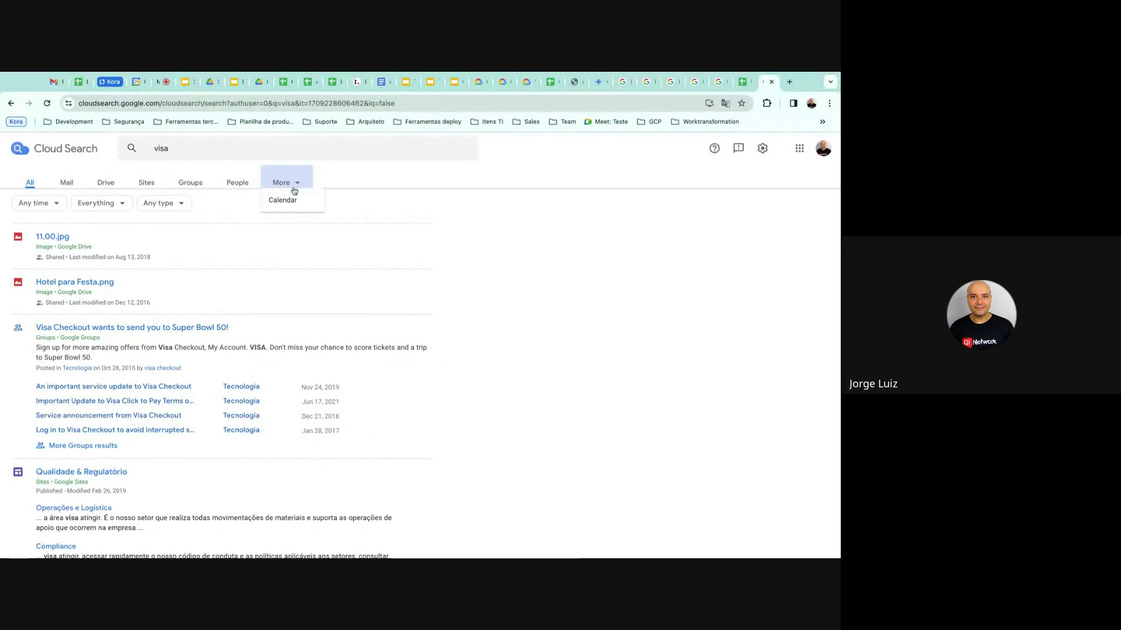